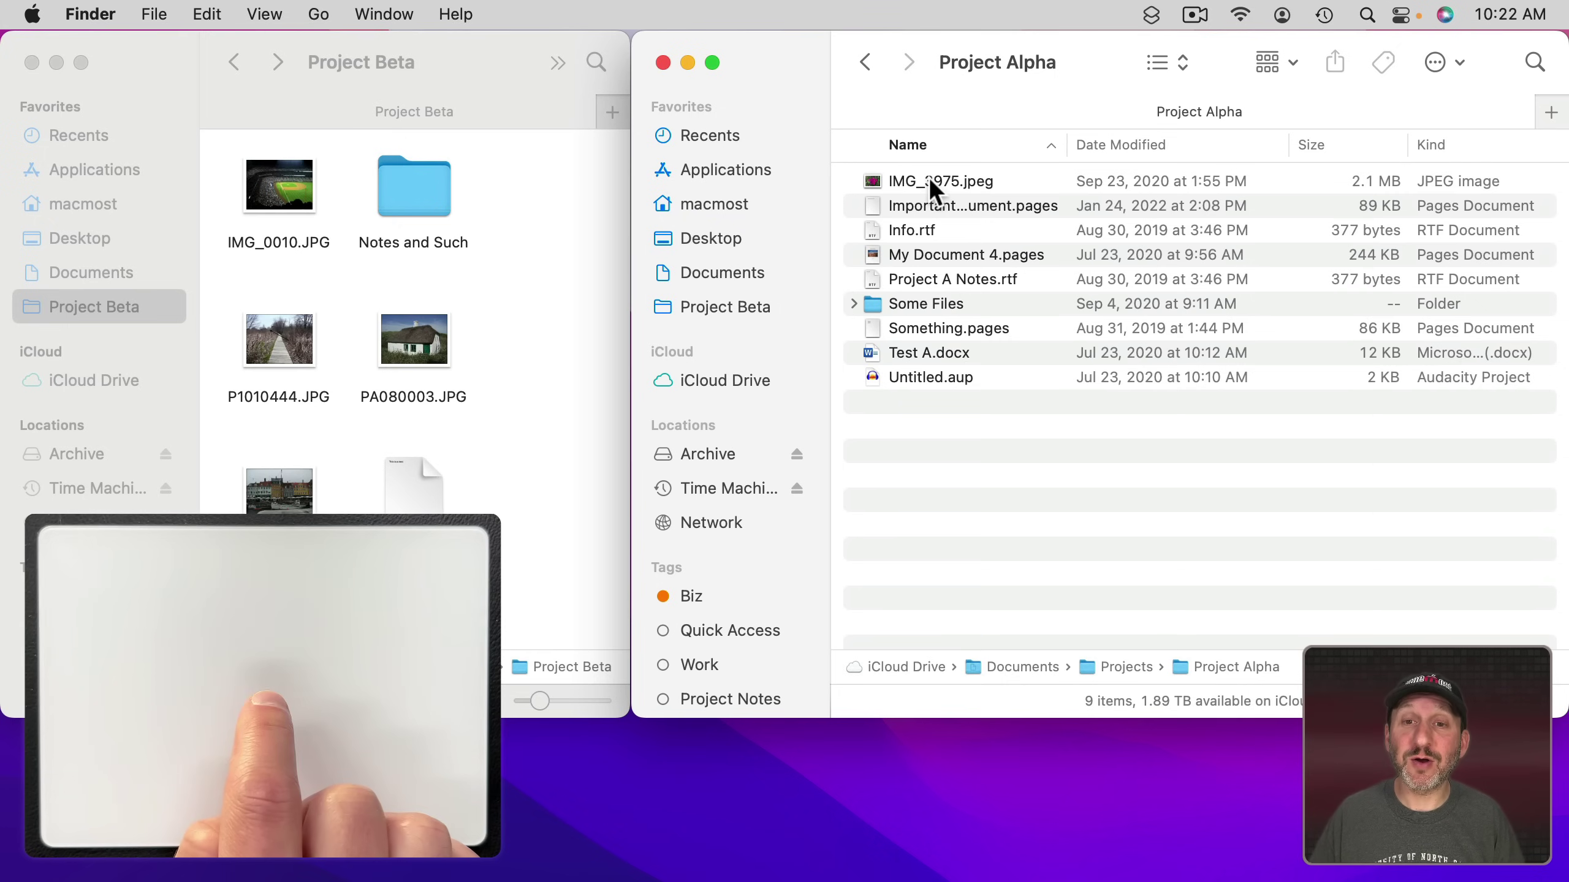
Move IMG_3975.jpeg from the Project Alpha folder into Project Beta.
mouse_move(933, 189)
left_mouse_down()
mouse_move(520, 226)
mouse_move(961, 180)
left_mouse_up()
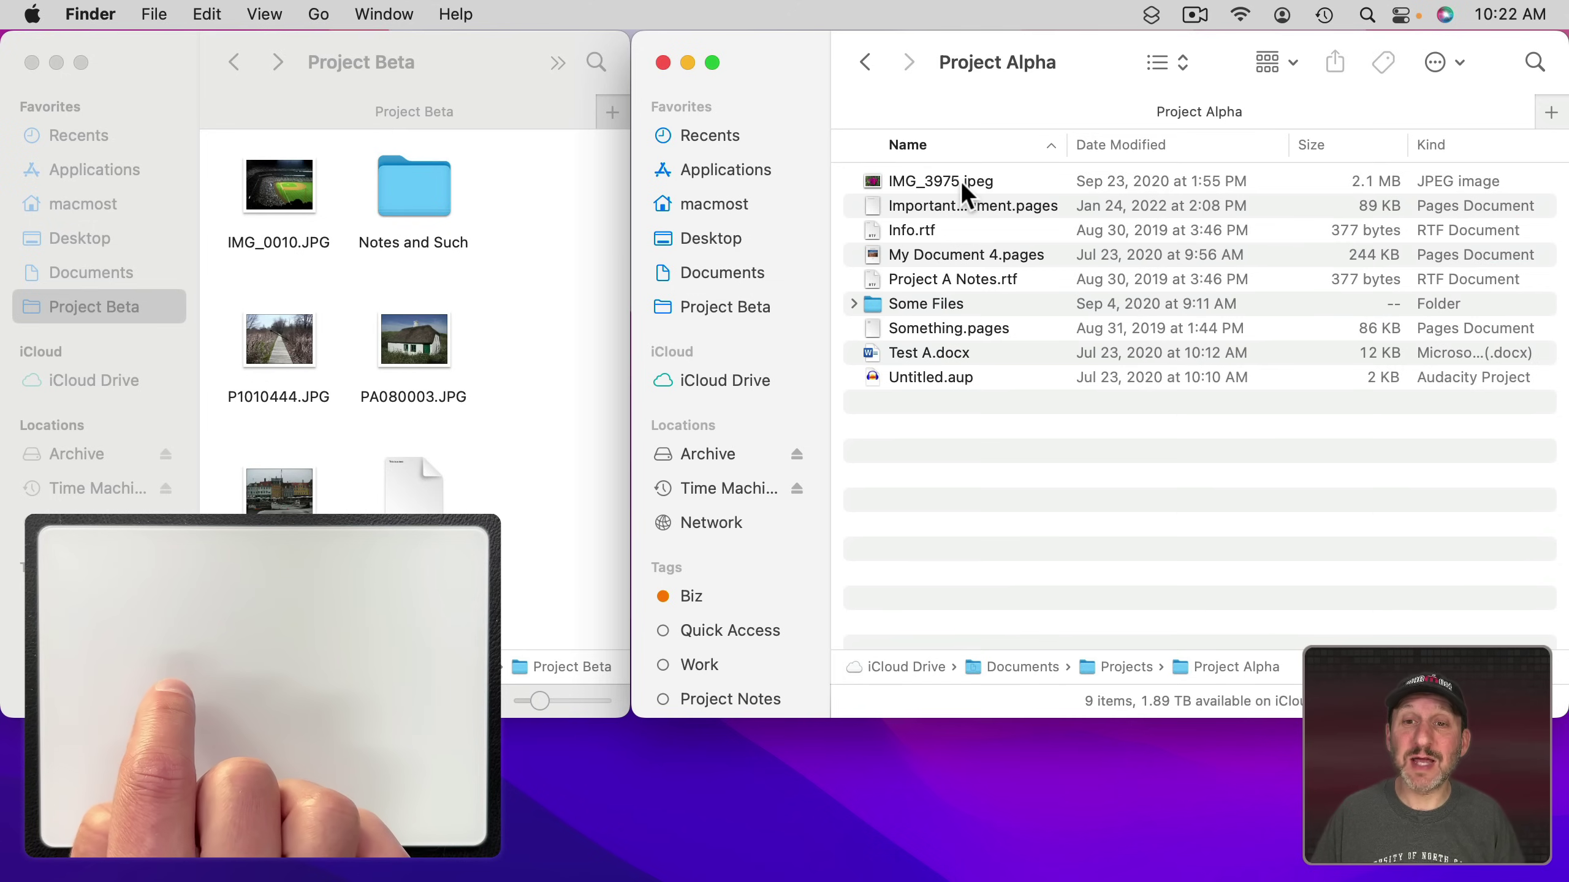
left_click_drag(958, 180, 912, 182)
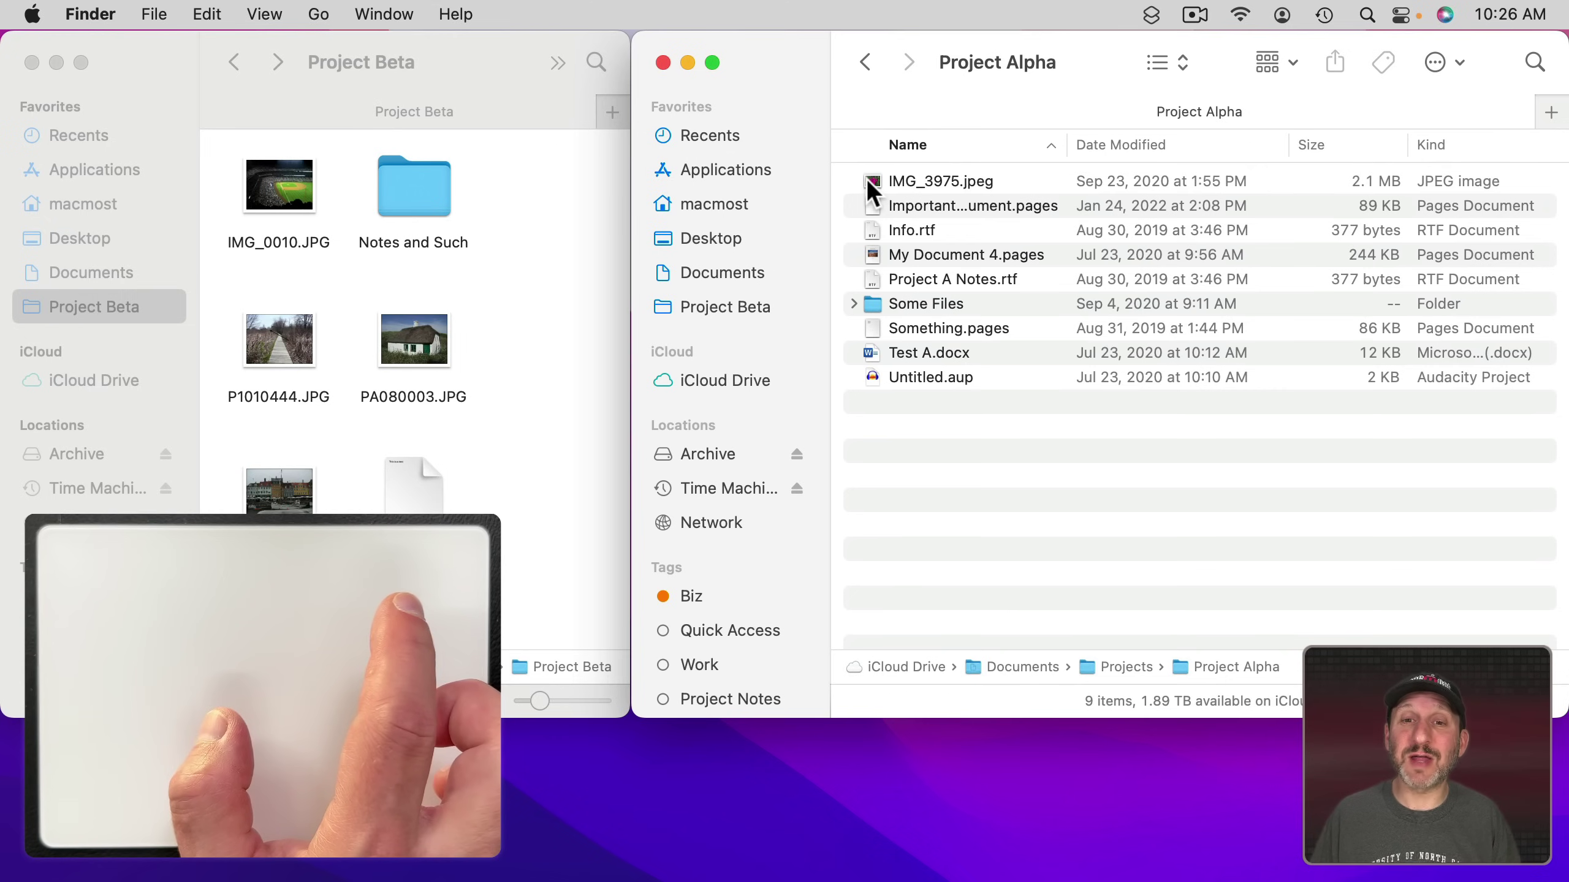
left_click_drag(865, 178, 530, 196)
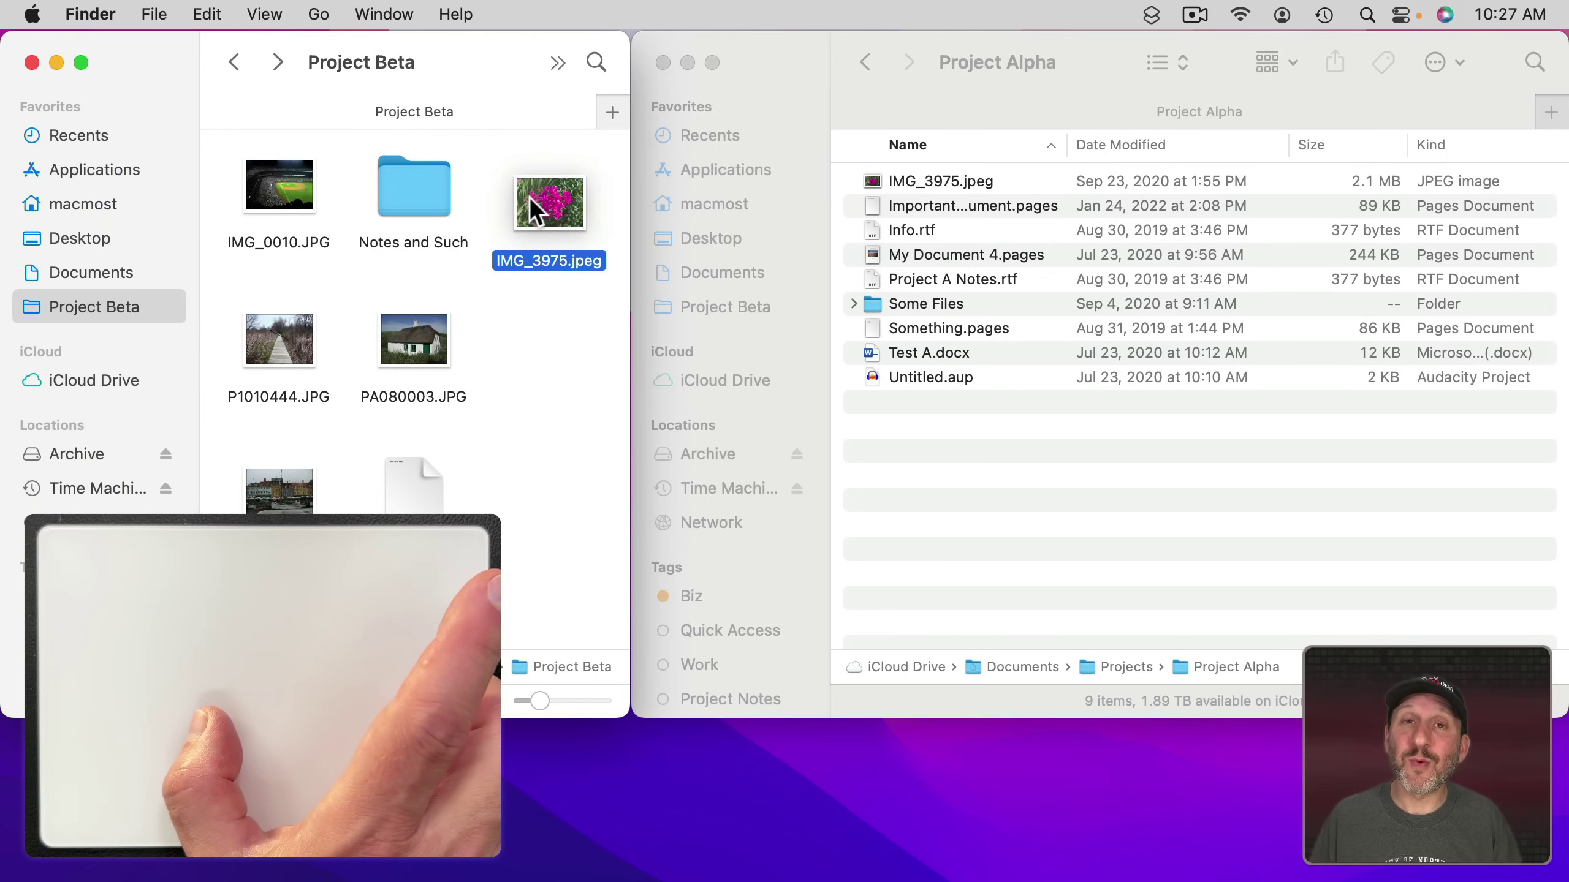
left_click(529, 196)
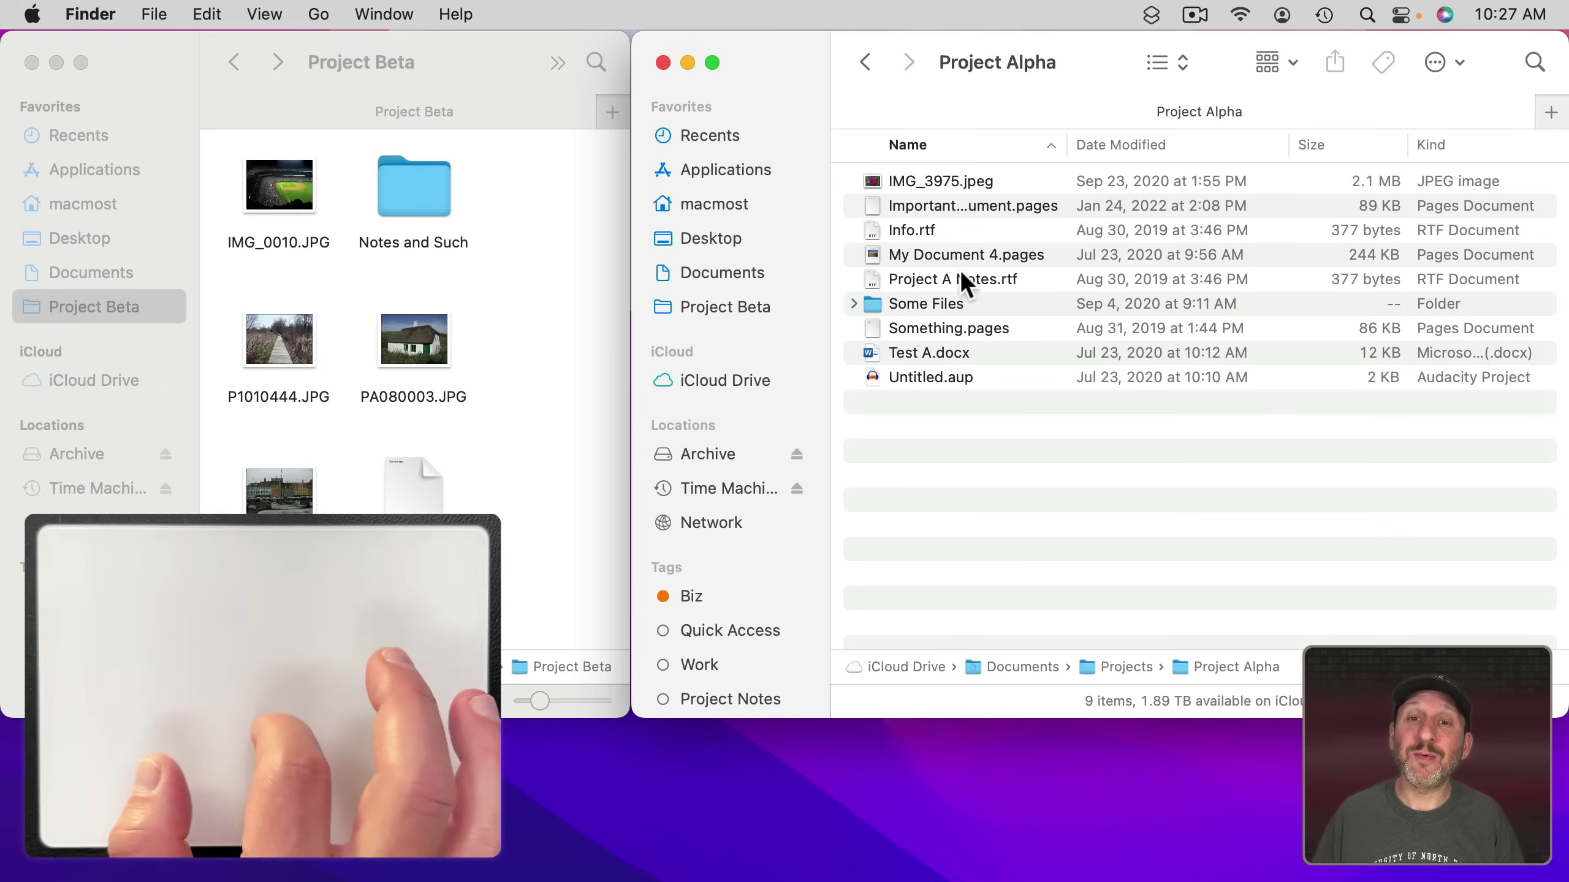
Select the first five files in Project Alpha one at a time, and drop IMG_3975.jpeg into the Project Beta folder.
left_click(873, 177)
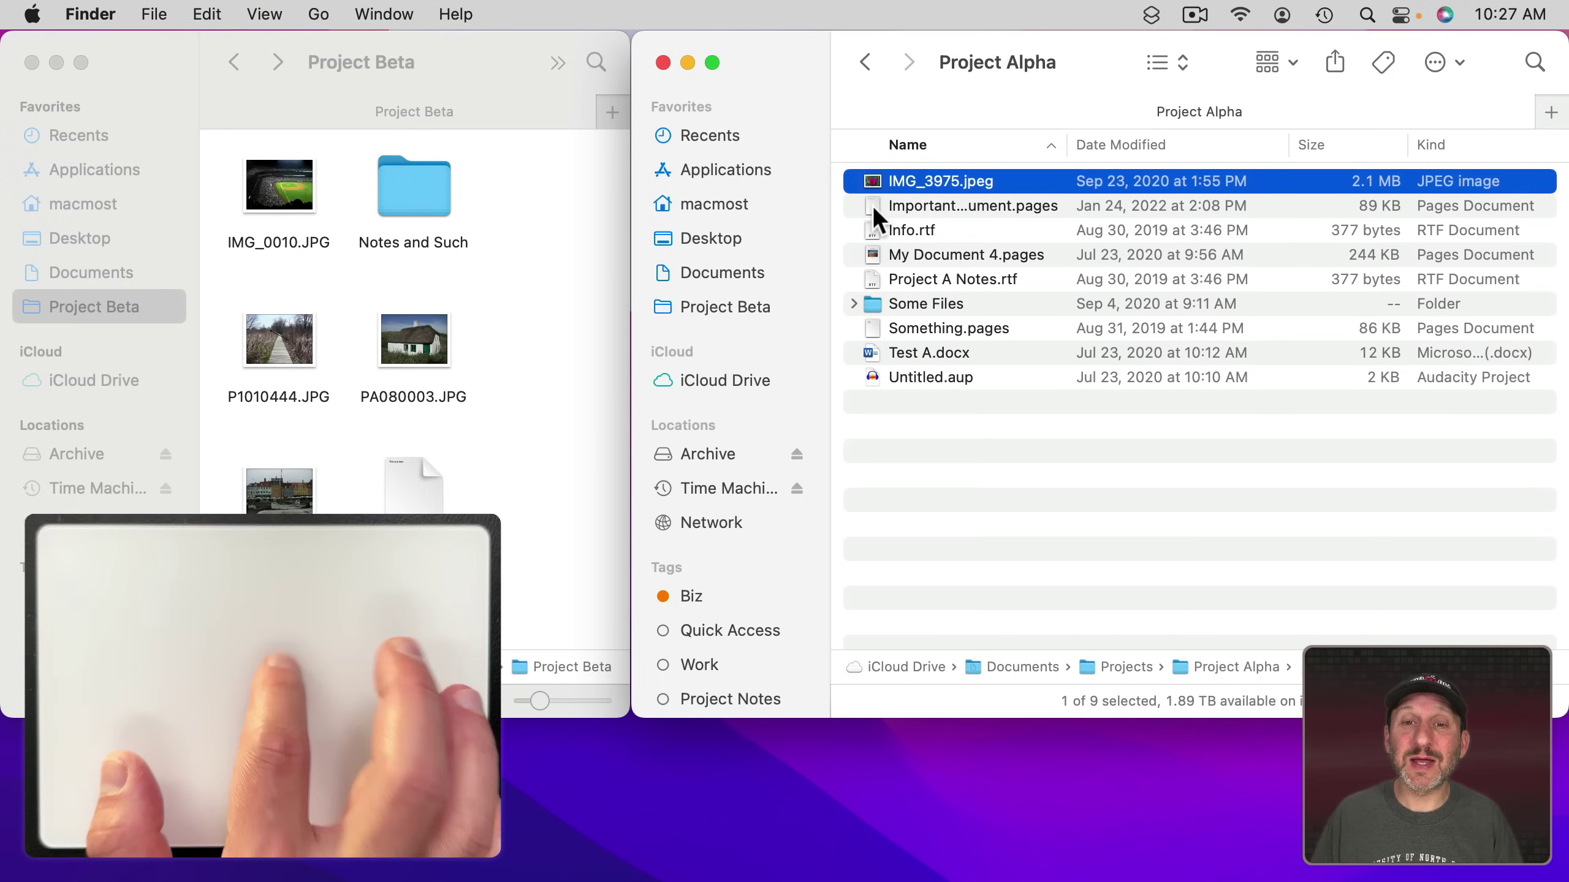
left_click(872, 204)
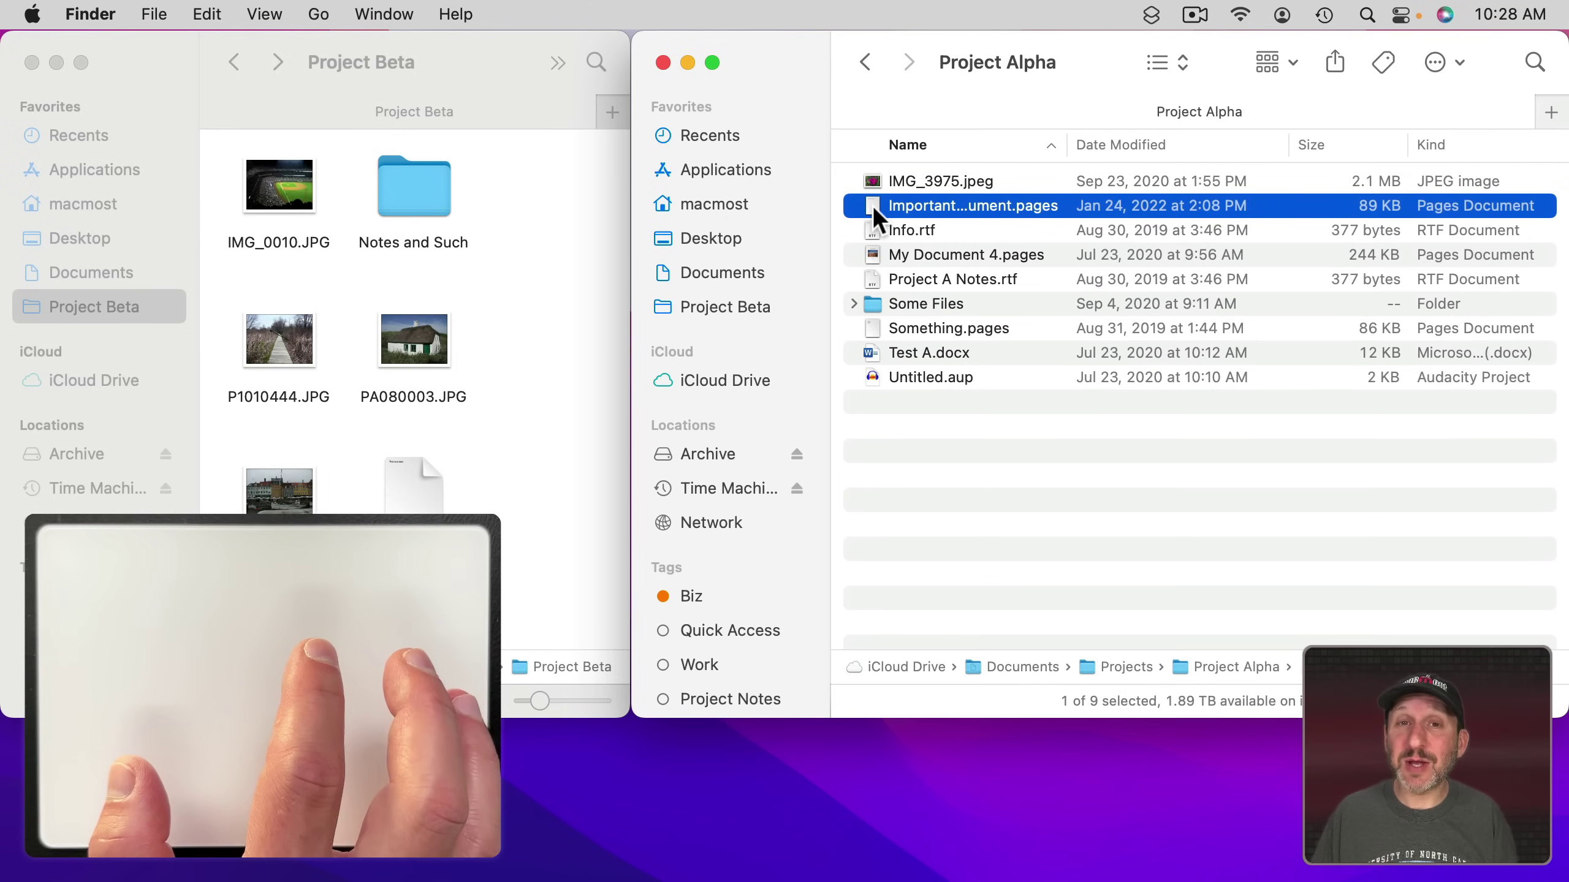
left_click(870, 227)
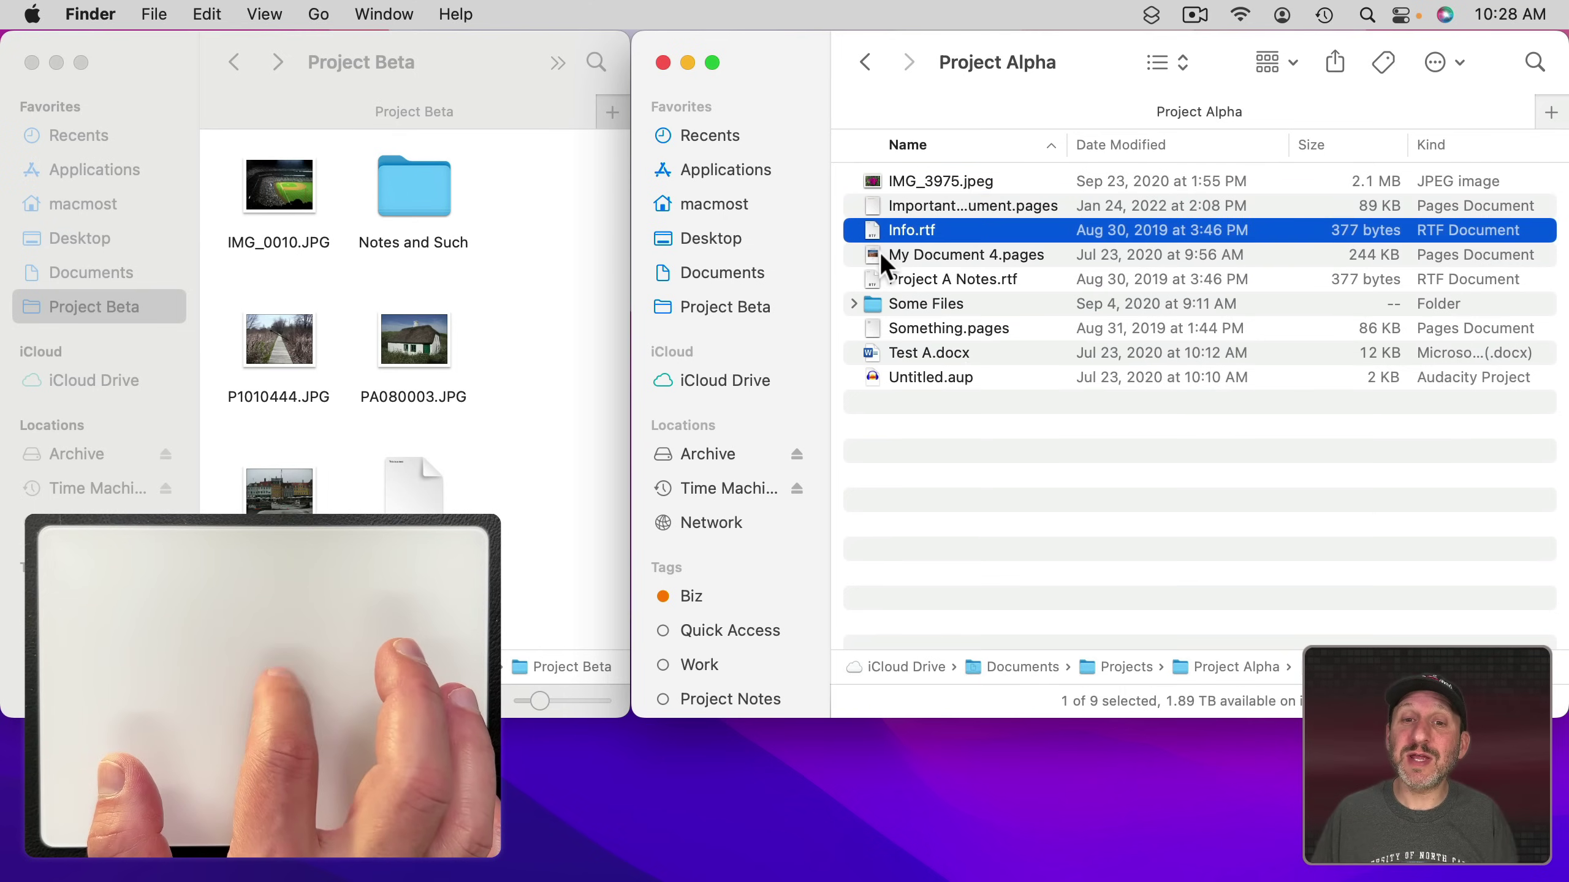
left_click(880, 252)
left_click(877, 276)
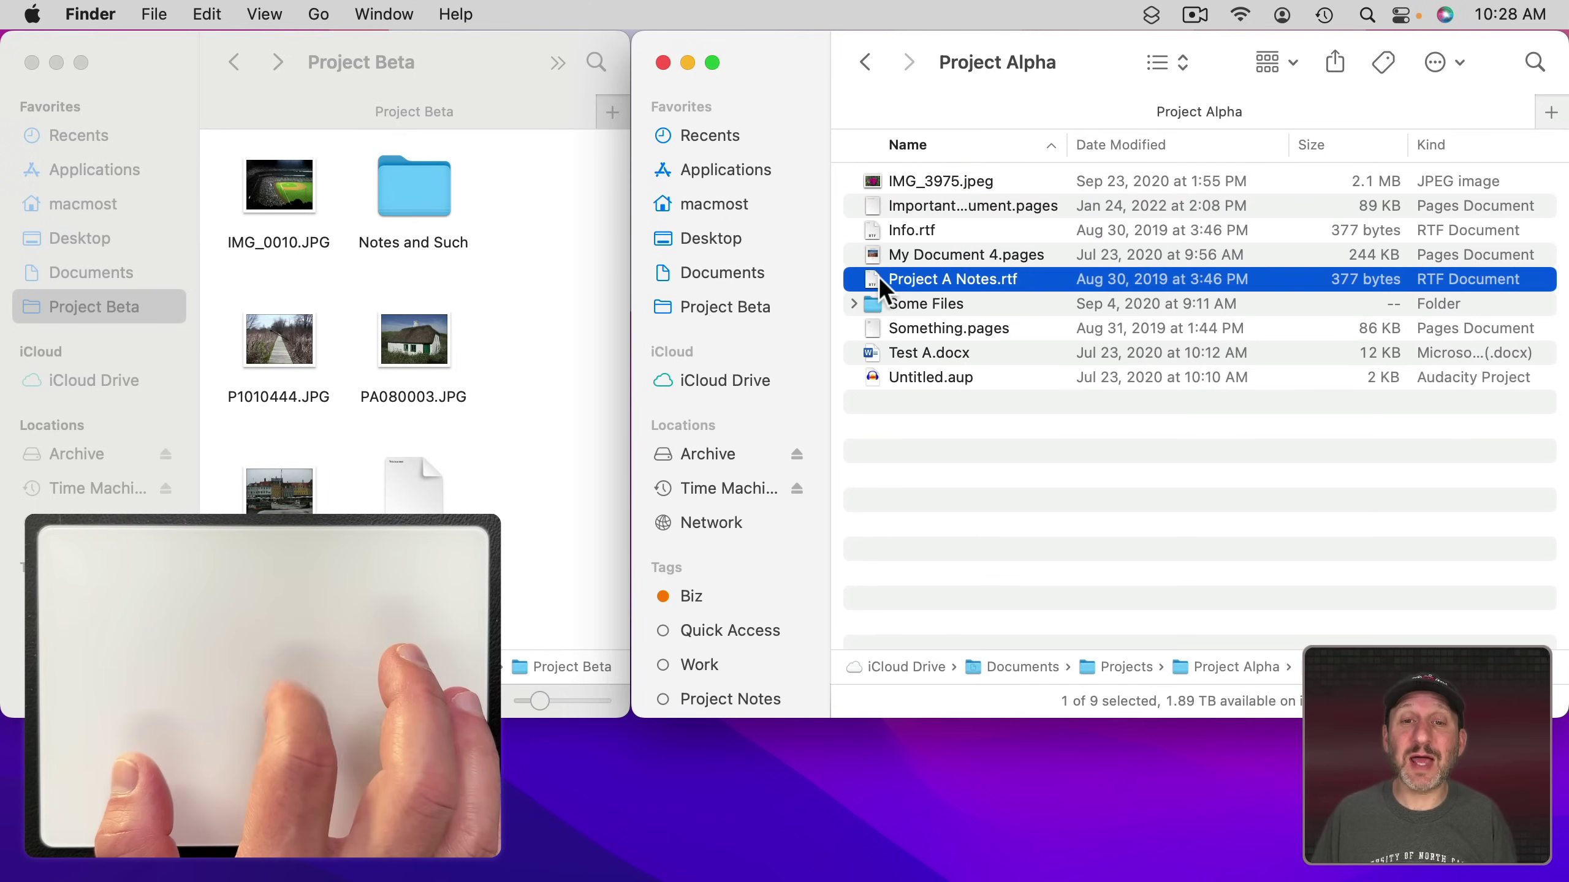
left_click_drag(867, 181, 530, 201)
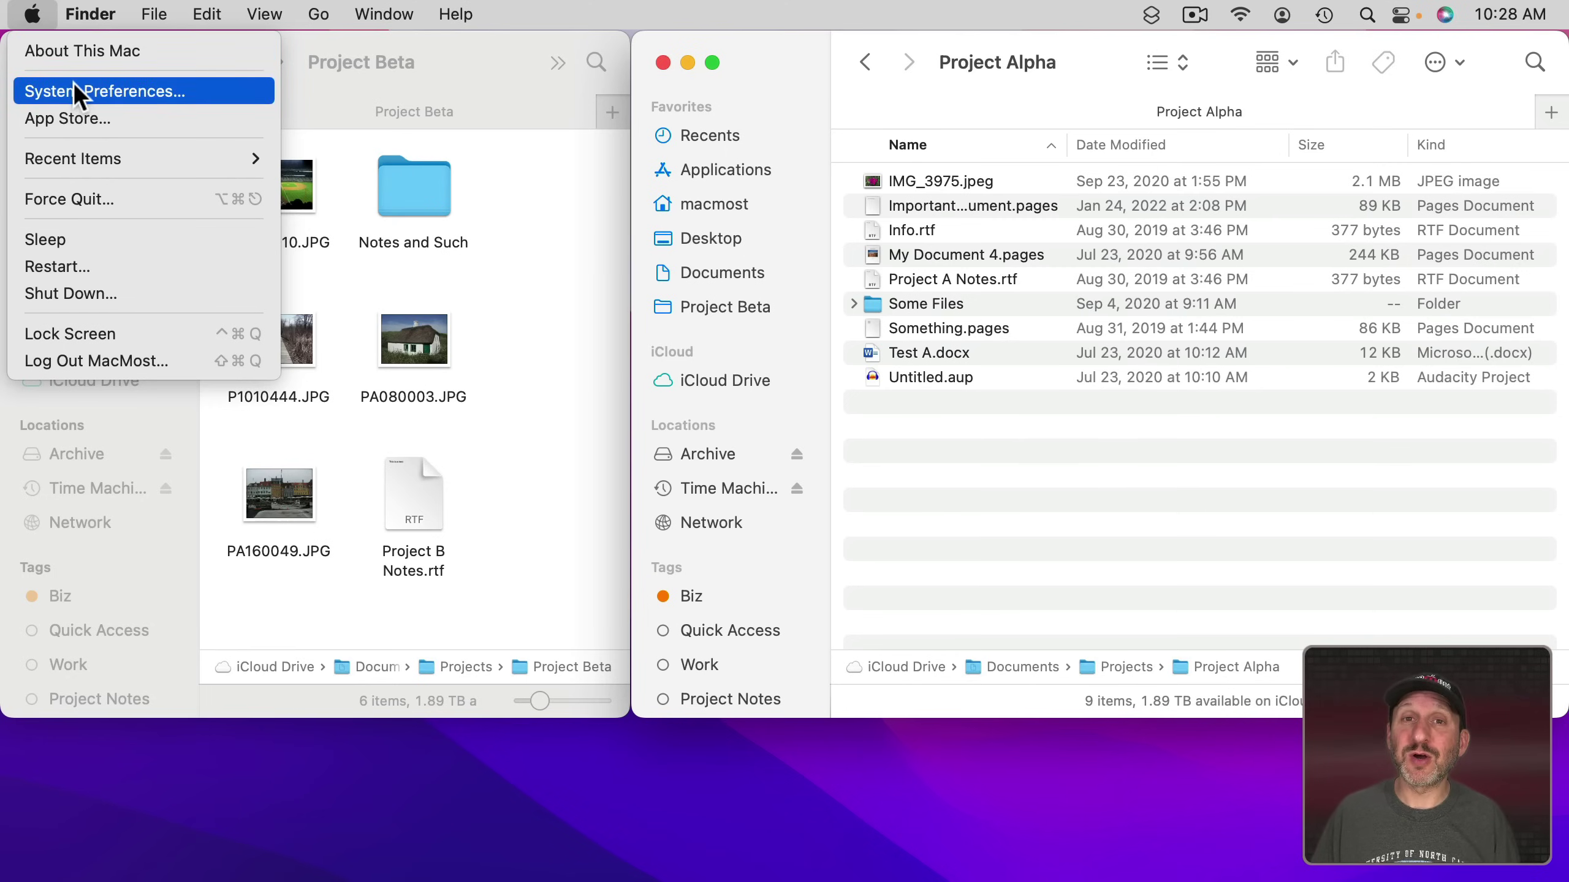
Open the Pointer Control settings under Accessibility in System Preferences.
left_click(73, 83)
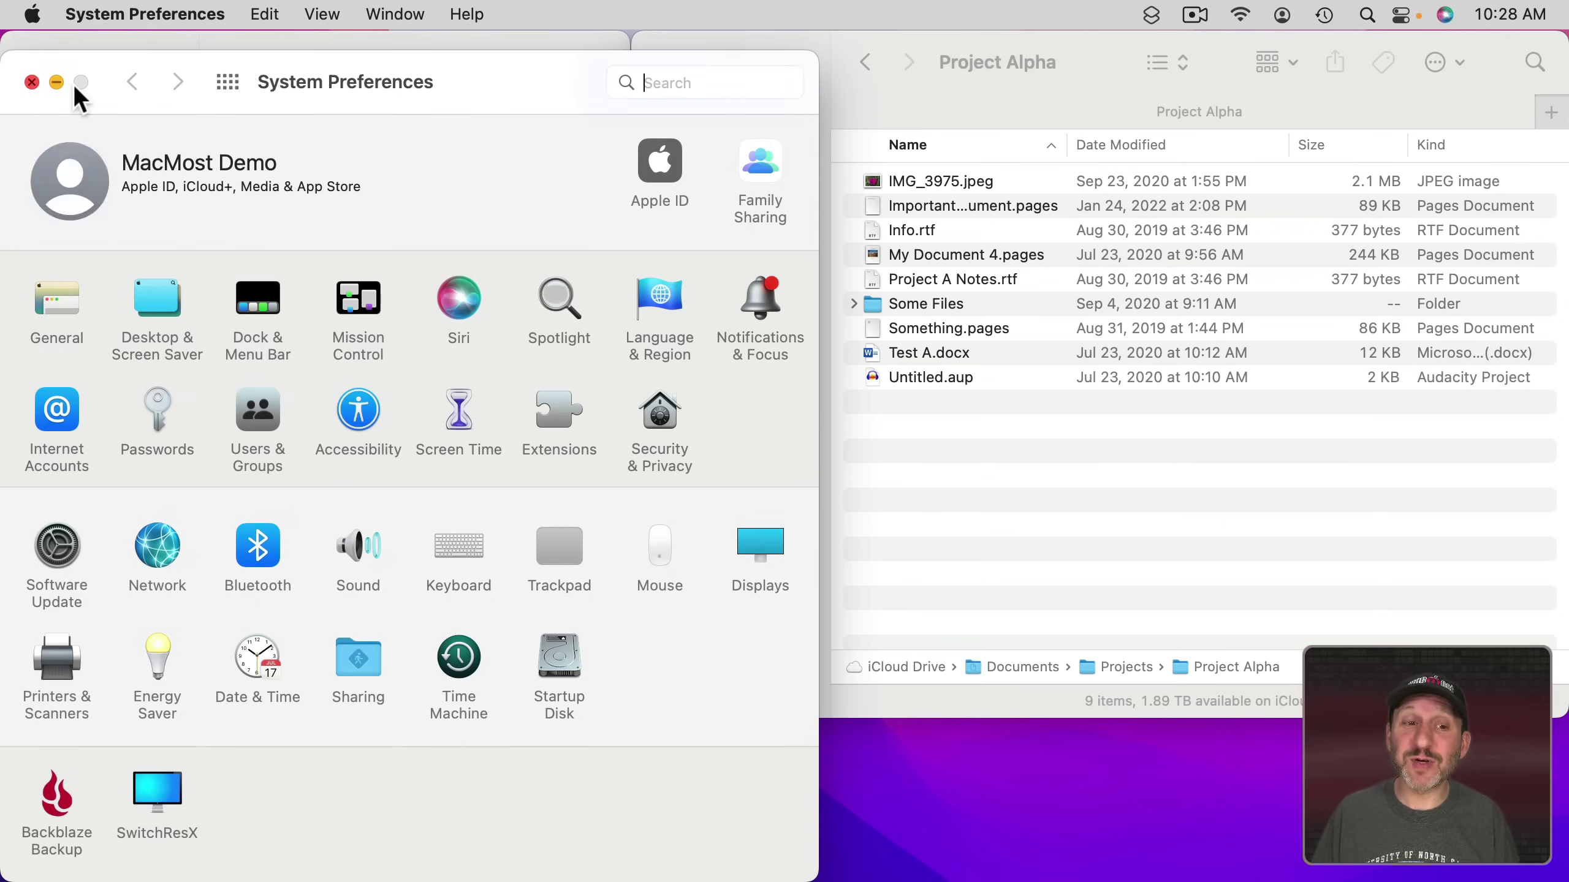
left_click(358, 414)
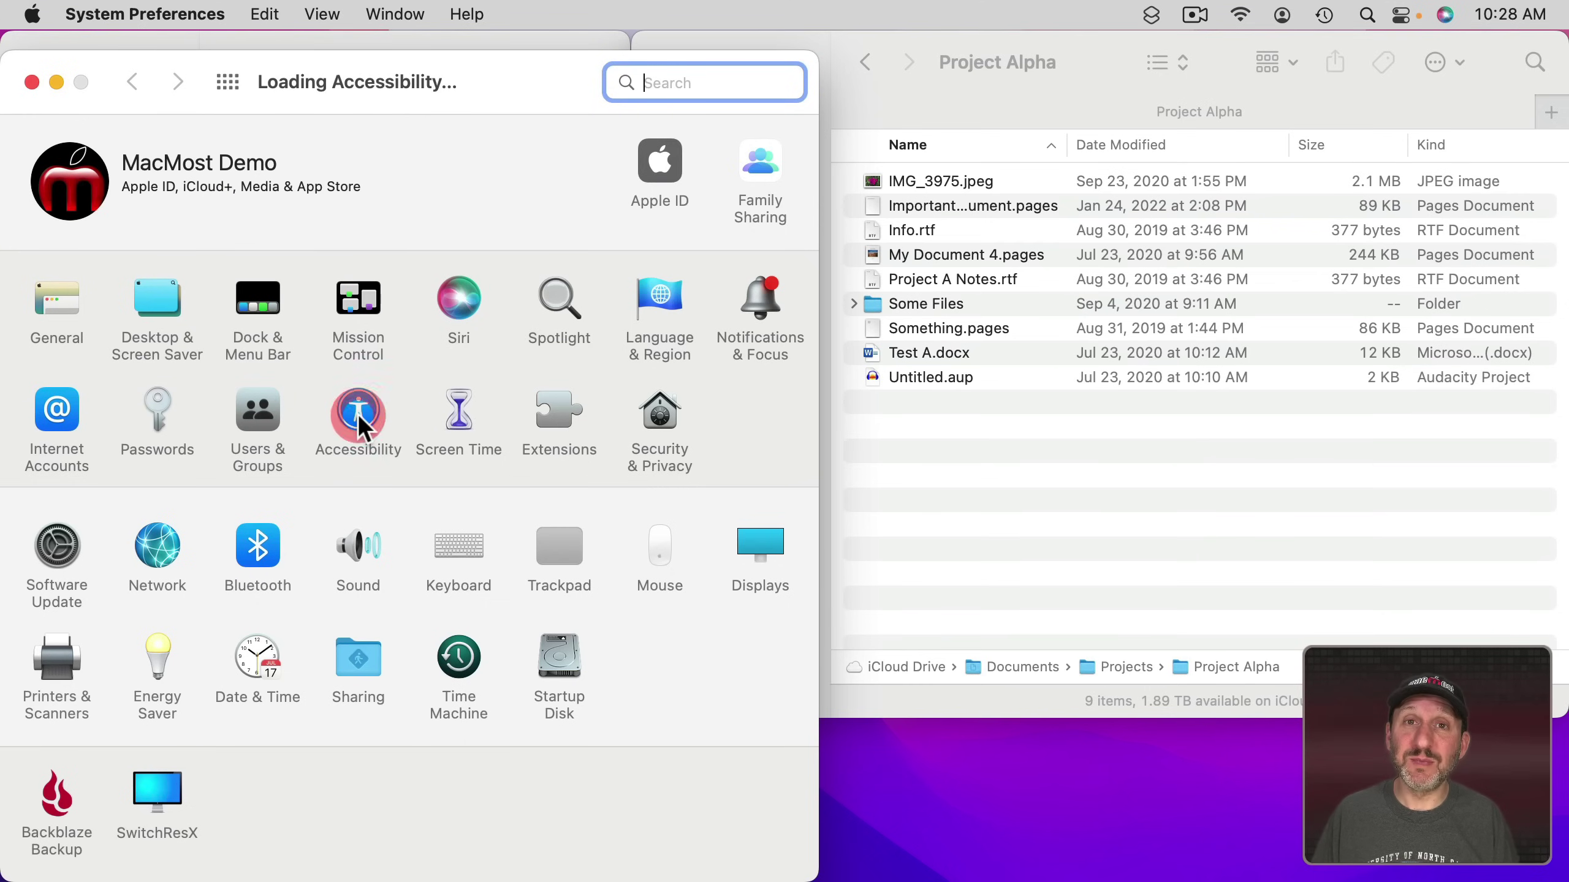
scroll(147, 513, "down", 5)
scroll(147, 513, "down", 3)
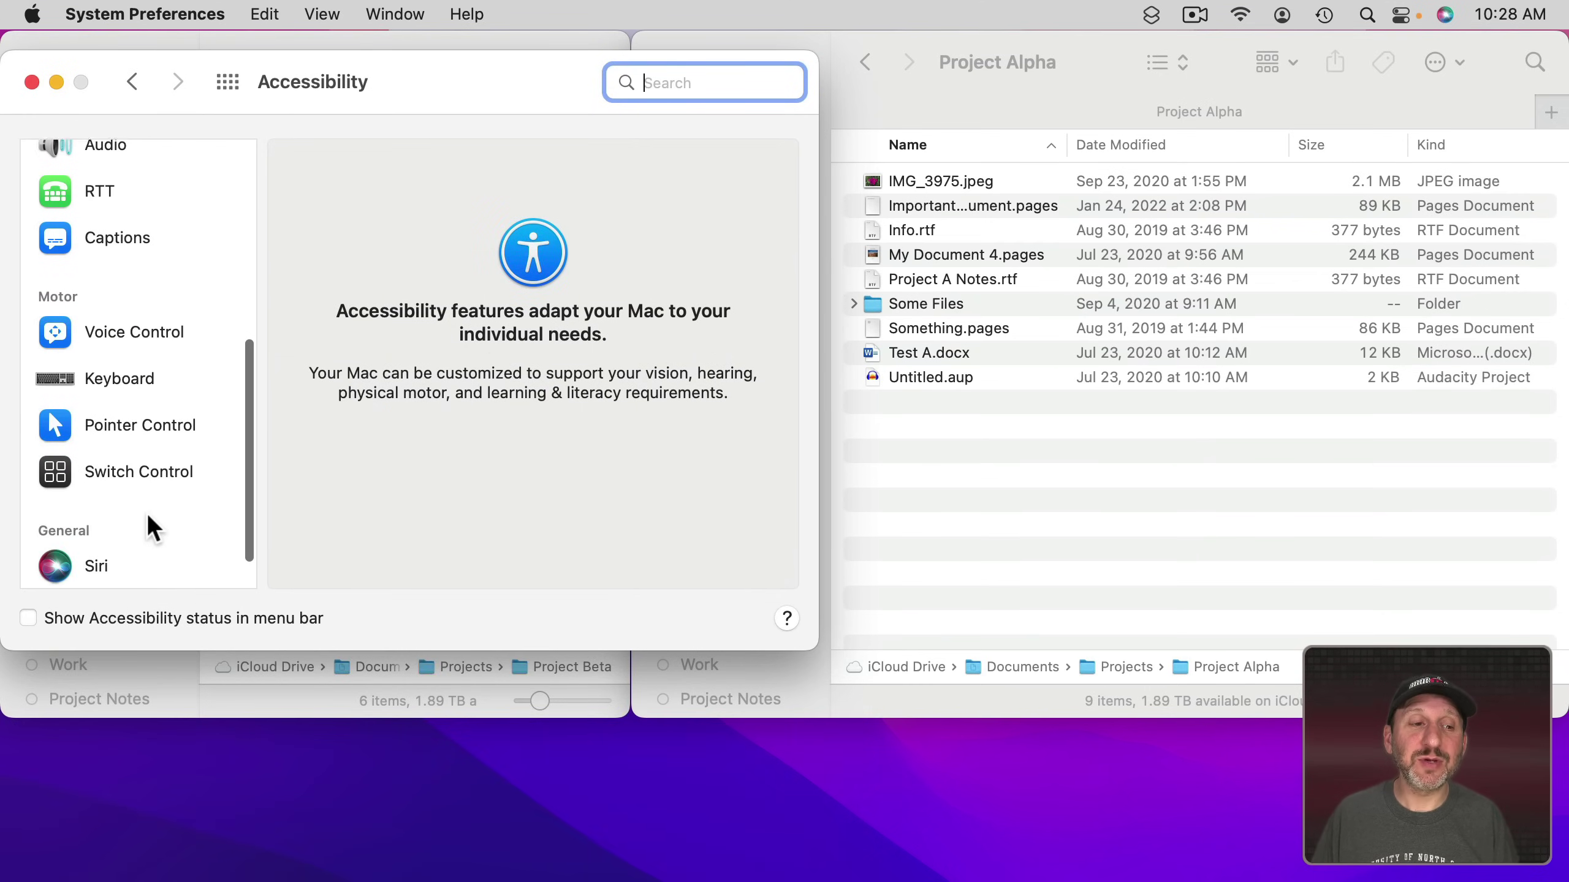
left_click(104, 422)
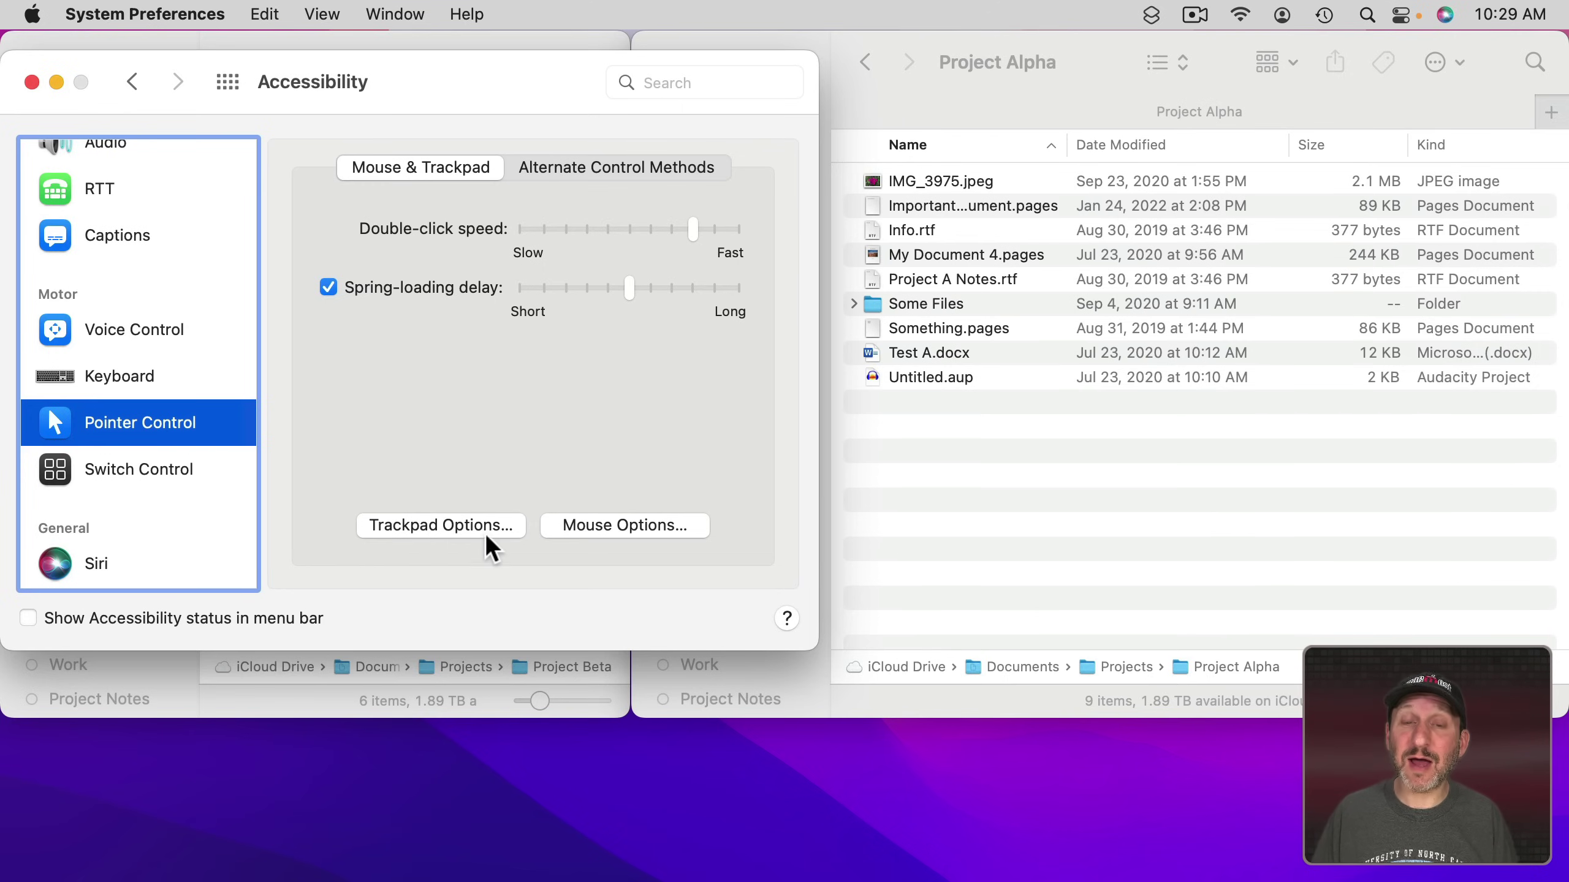
Open the help page for the Mouse & Trackpad settings and read the Enable dragging descriptions under Trackpad Options.
left_click(785, 617)
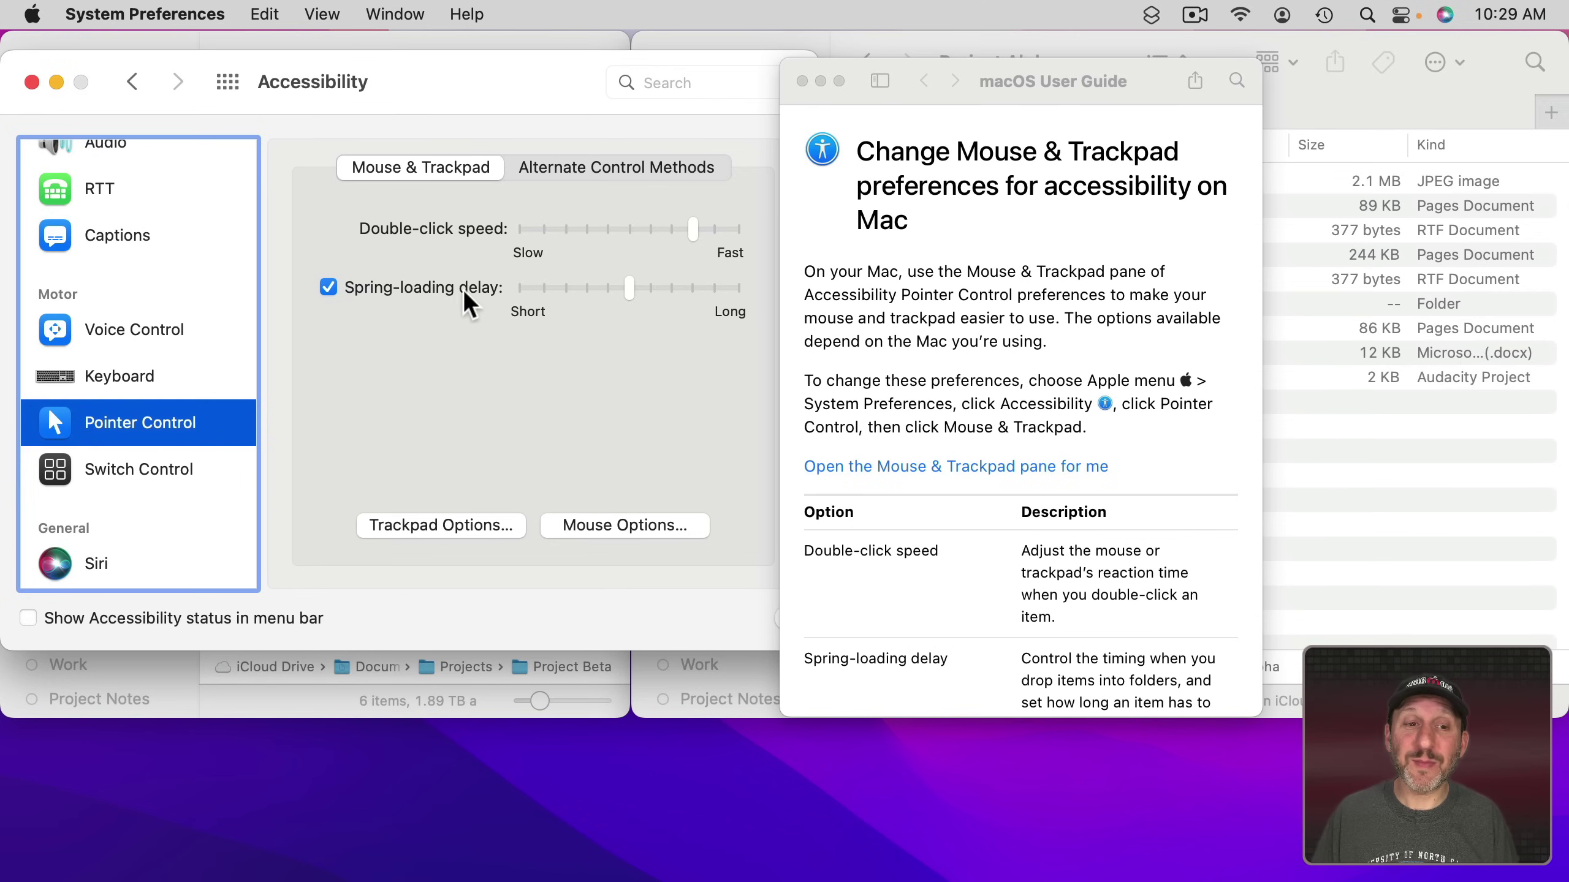
scroll(1042, 577, "down", 15)
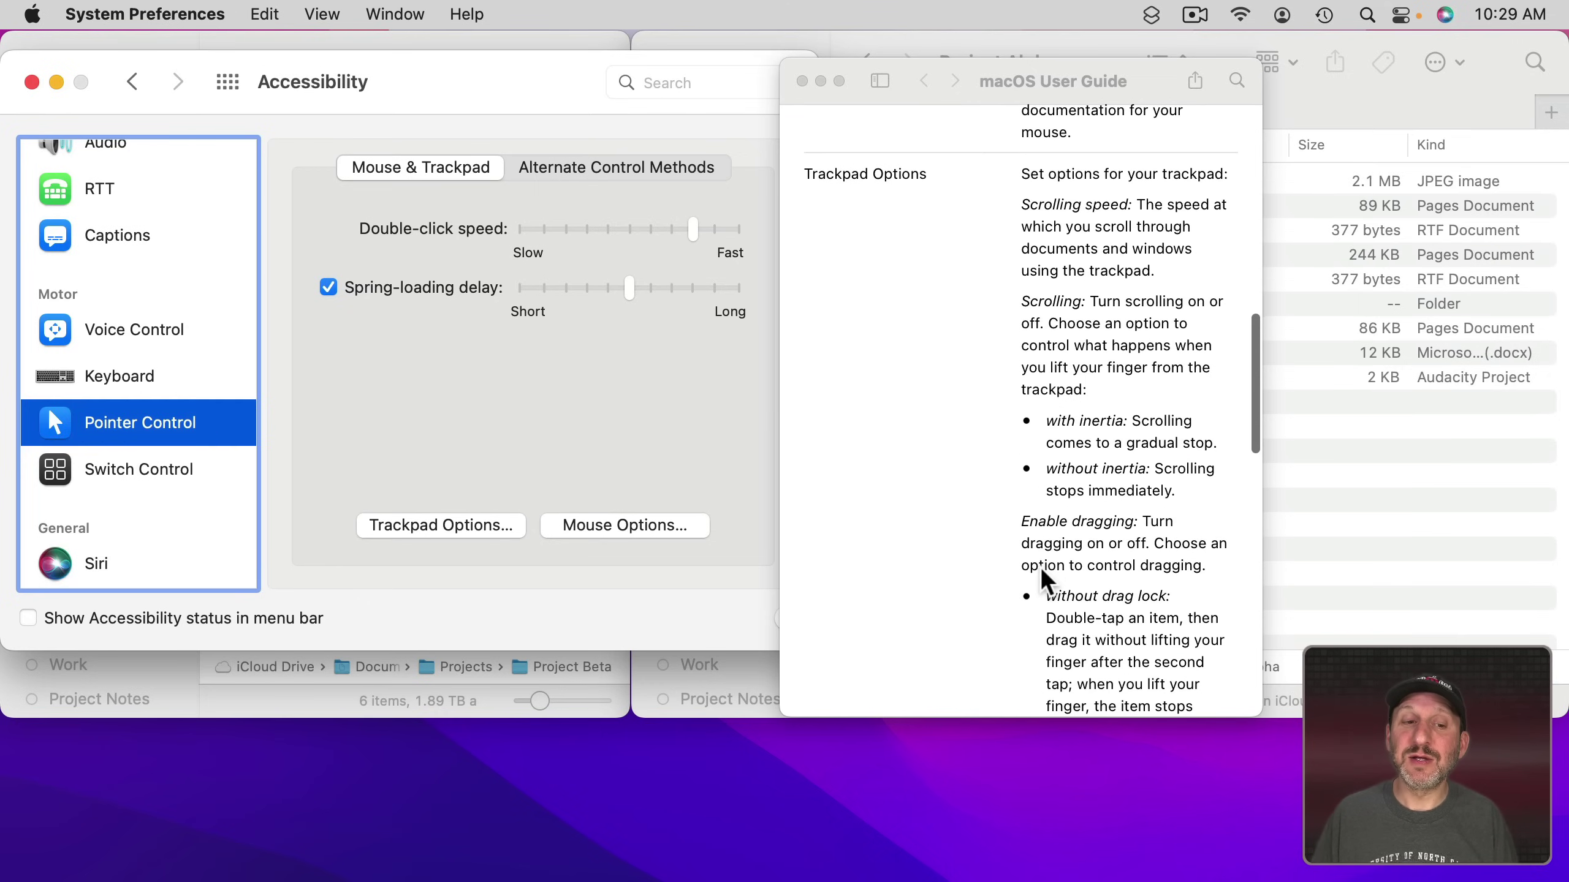
scroll(1037, 504, "down", 5)
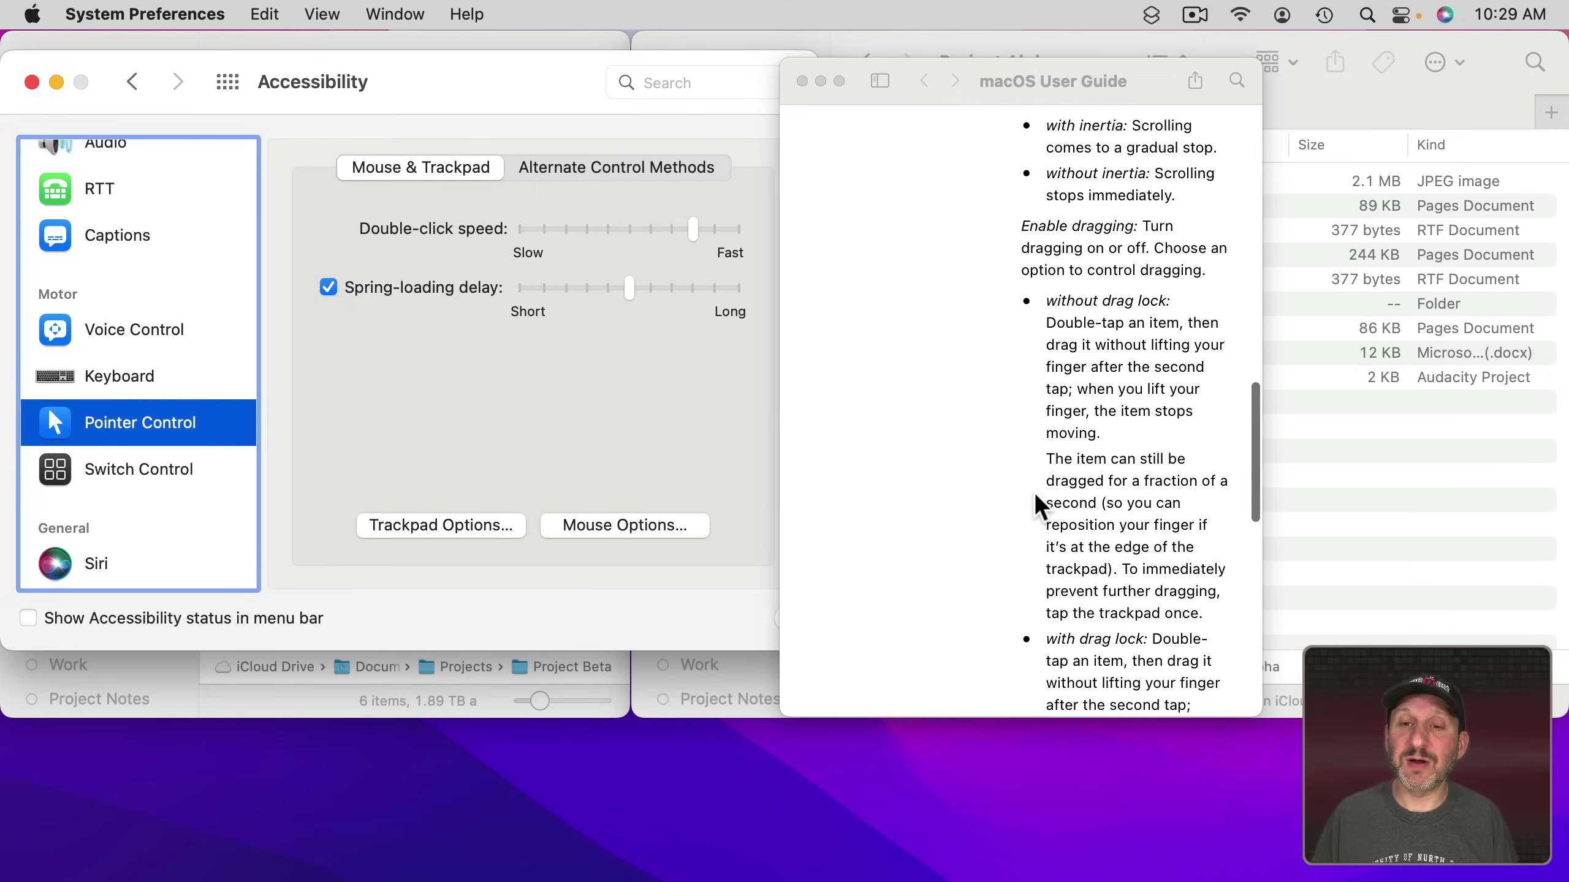
Enable trackpad dragging in the trackpad options, keeping it set to without drag lock.
left_click(461, 529)
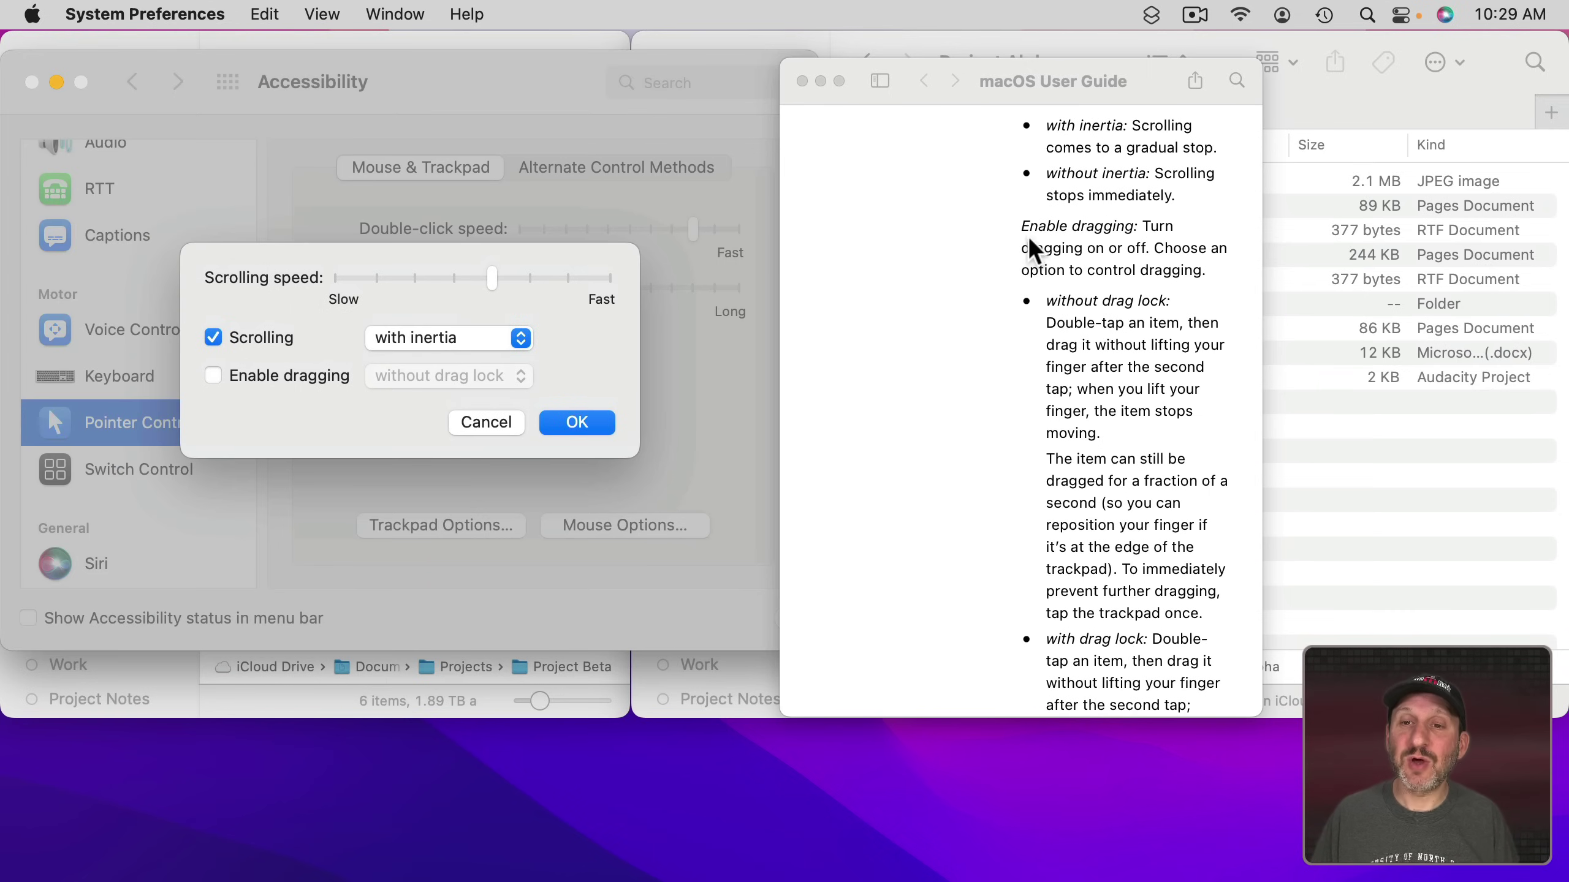
left_click(241, 377)
left_click(431, 385)
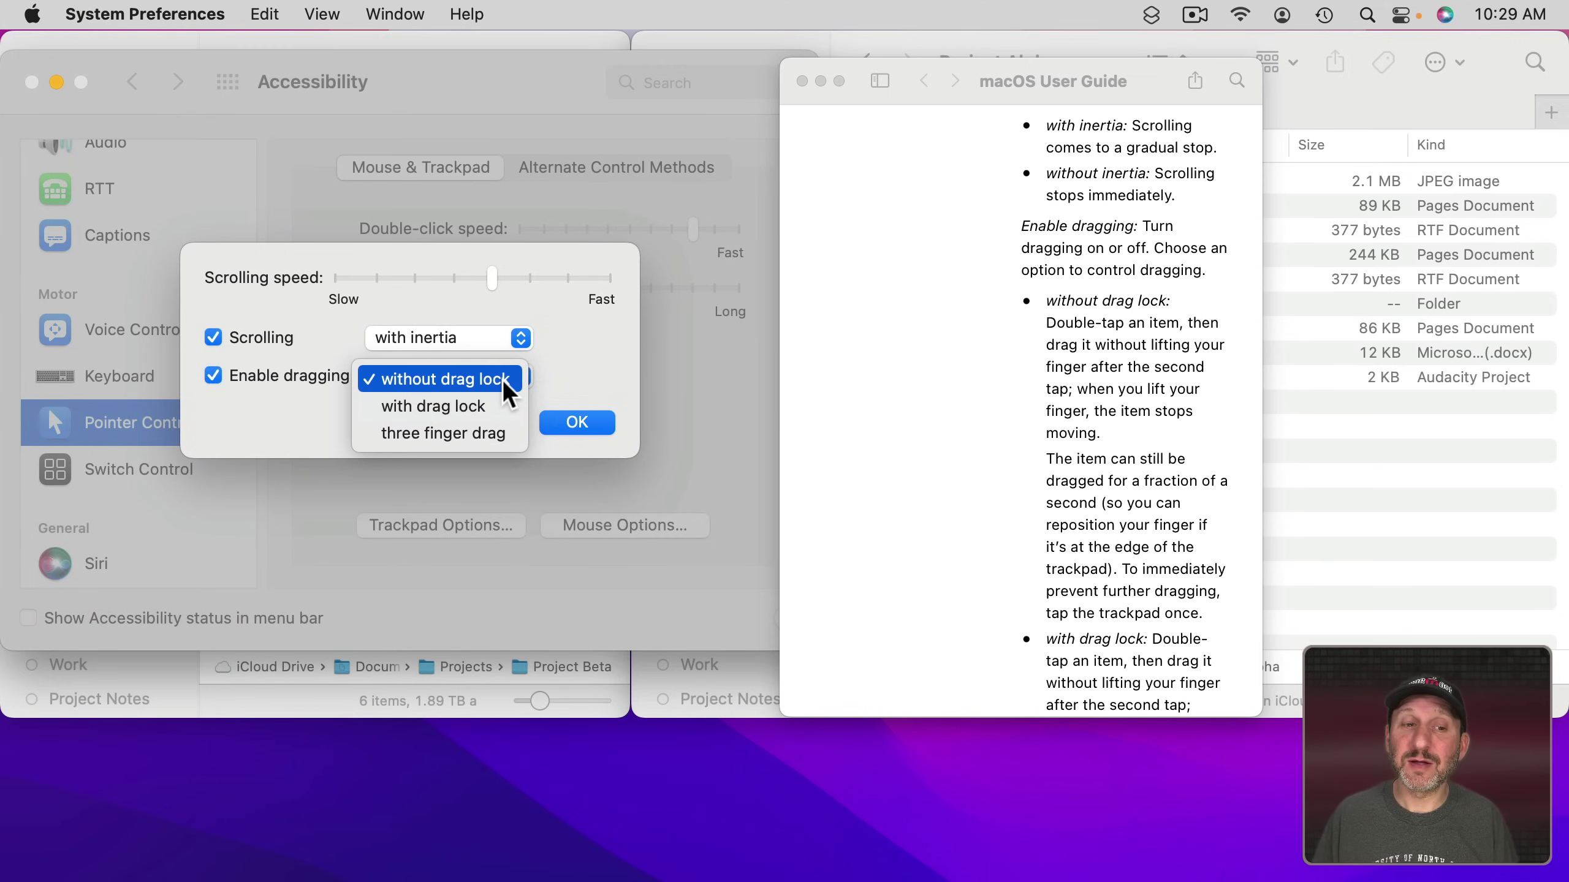
left_click(623, 392)
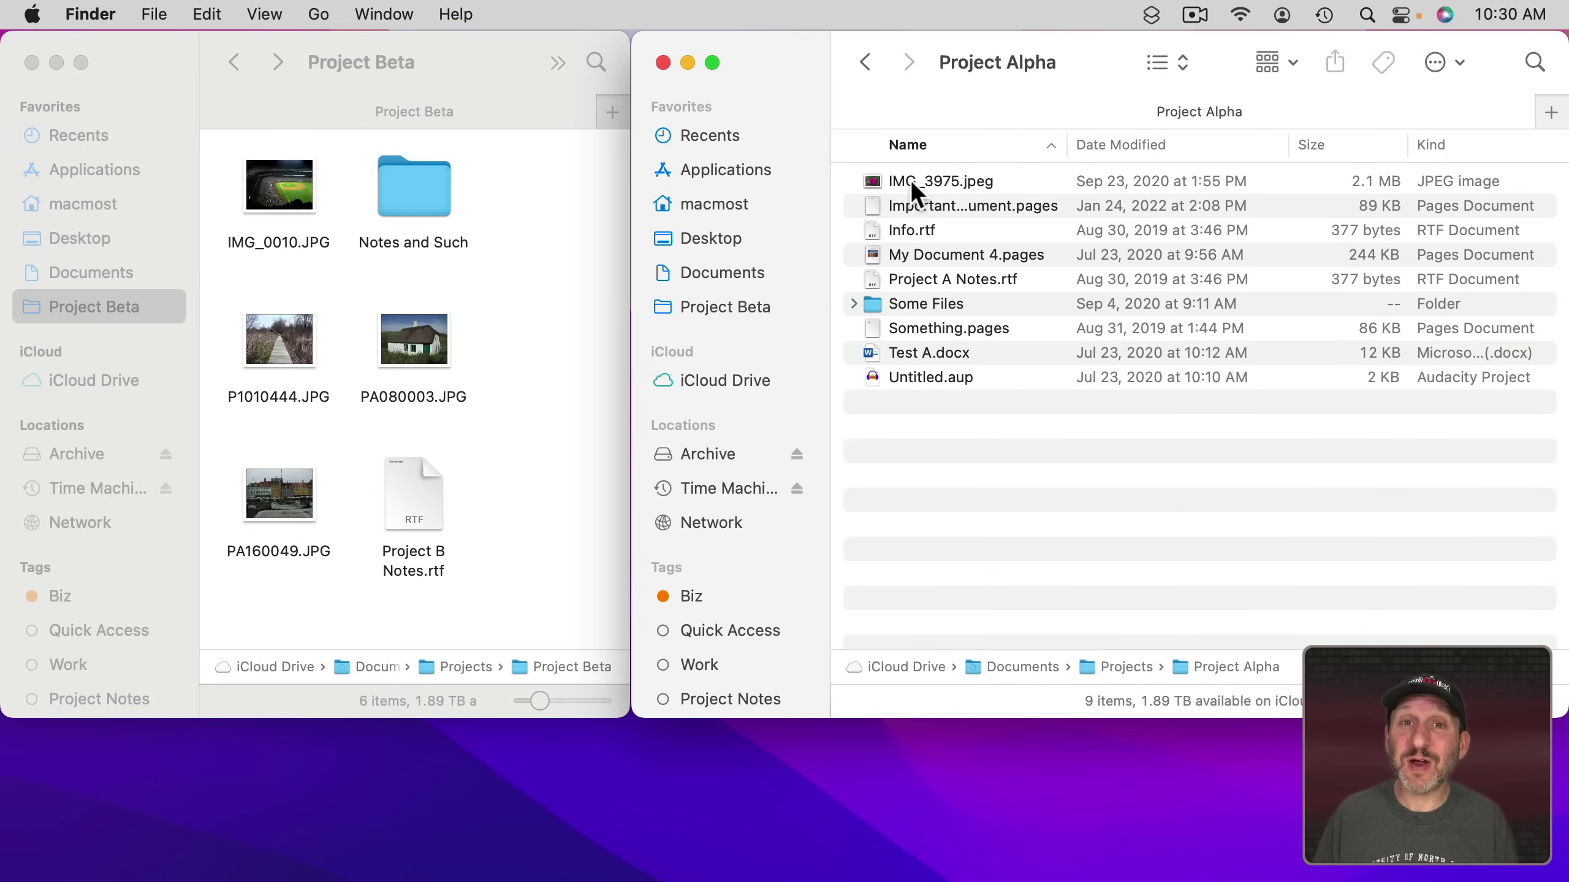
Select and deselect IMG_3975.jpeg in Project Alpha, and move it into the Project Beta folder using trackpad dragging.
left_click(871, 179)
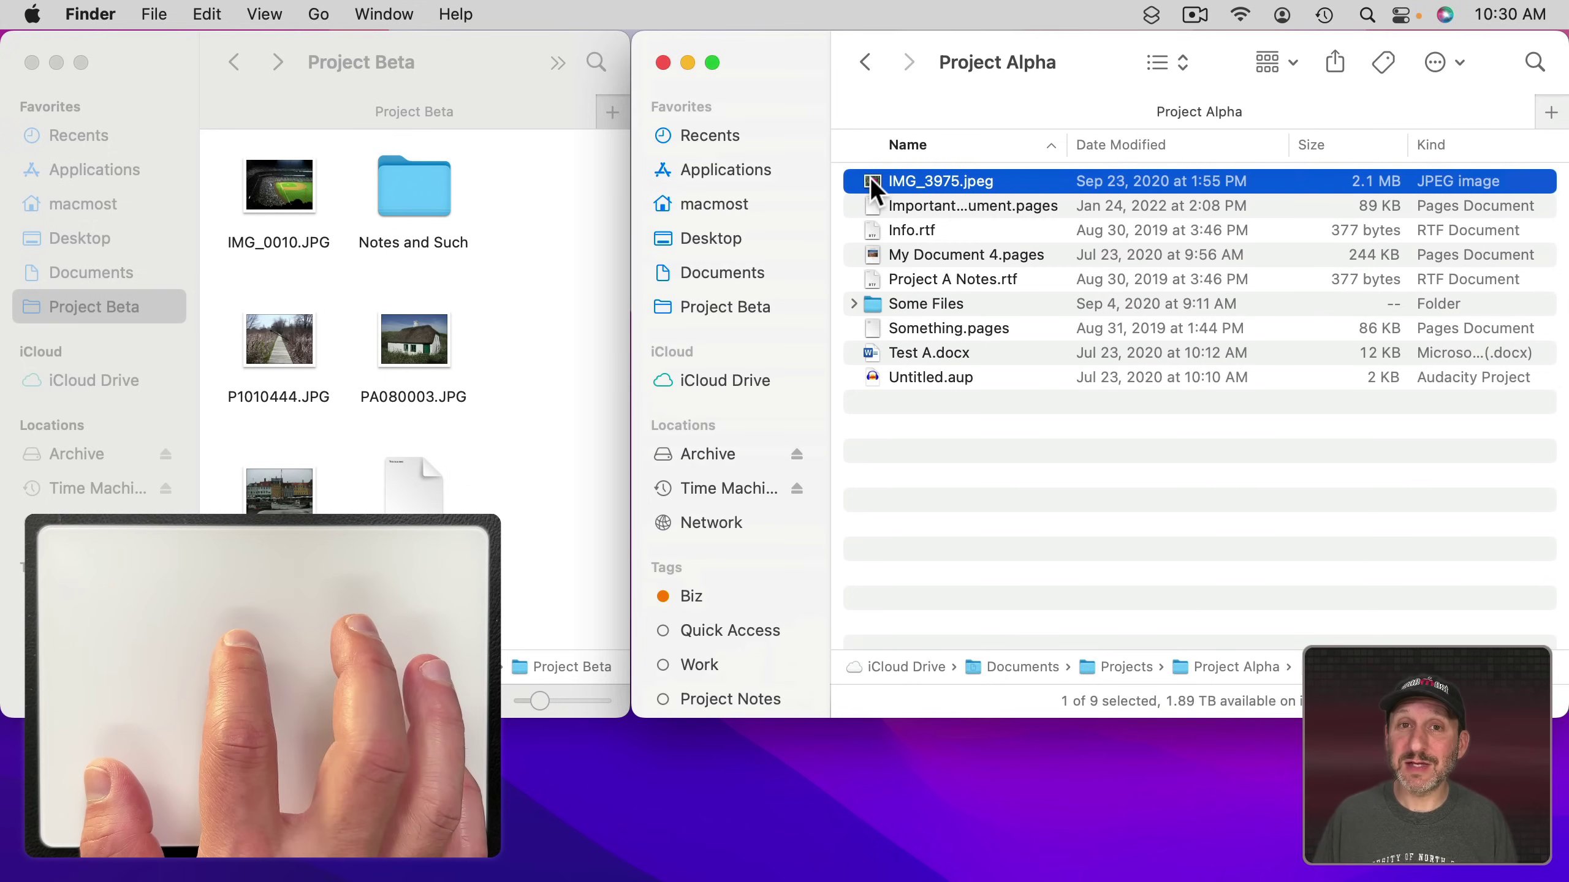
left_click(914, 413)
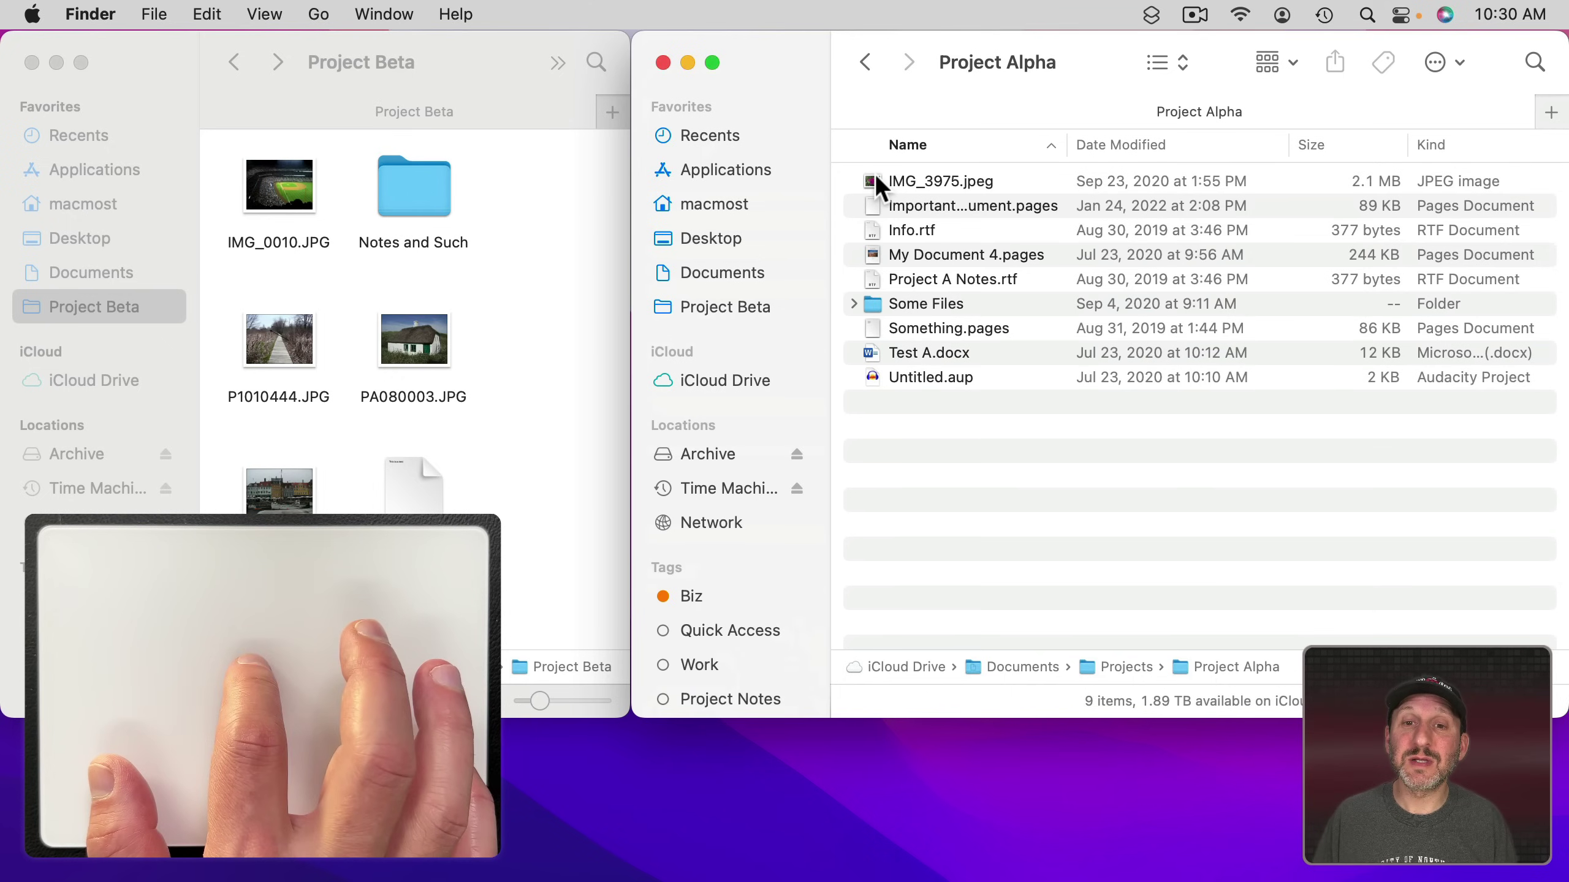
left_click_drag(873, 176, 515, 224)
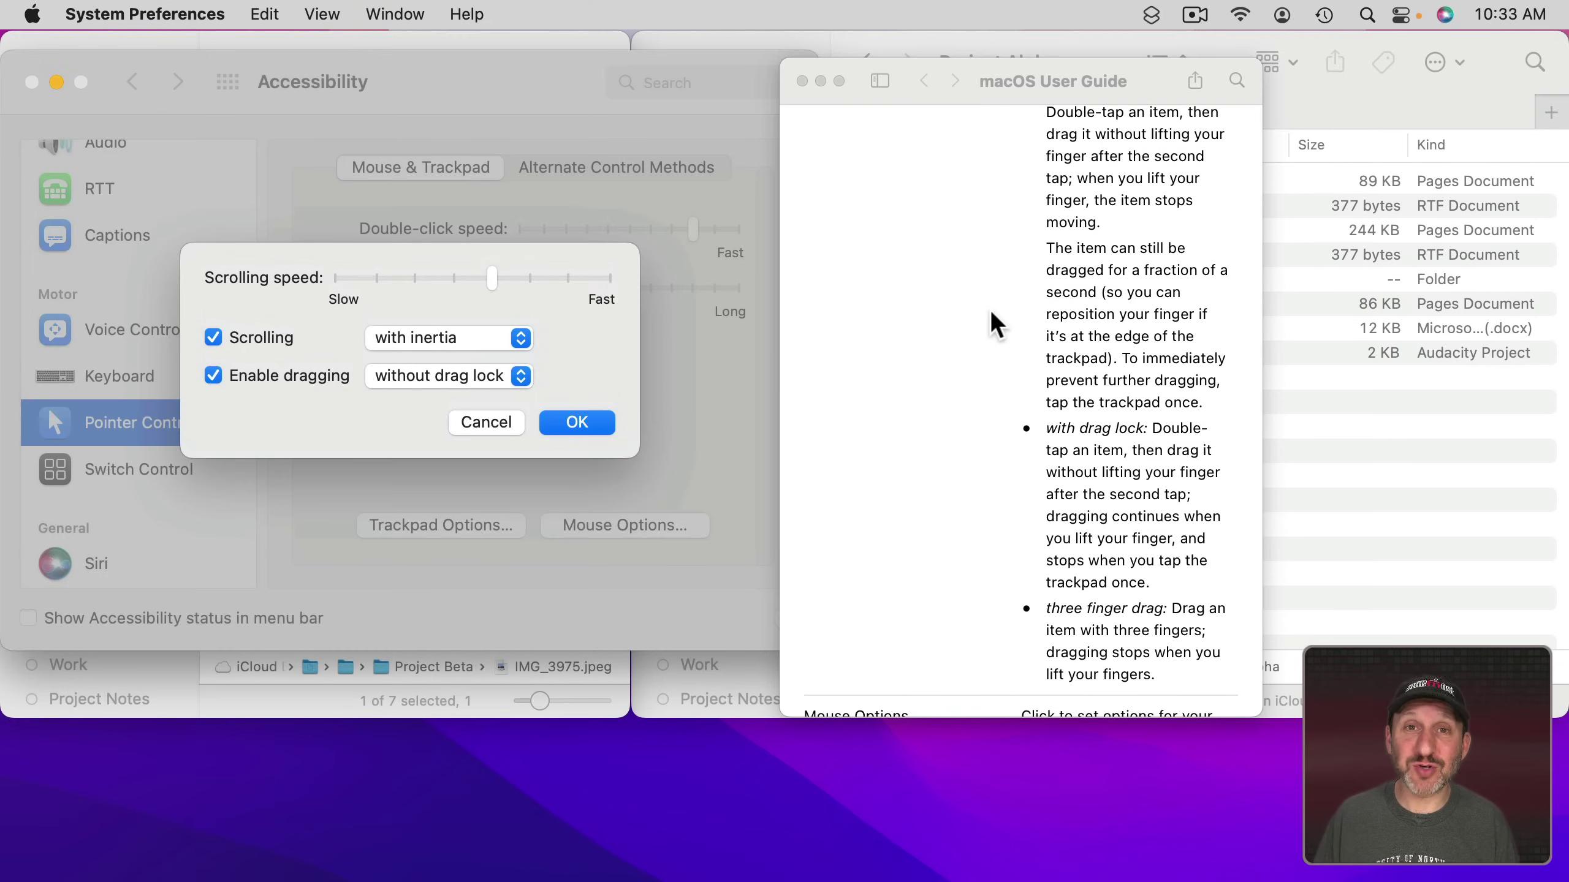
Set trackpad dragging to with drag lock and try it by moving IMG_3975.jpeg from Project Alpha into Project Beta.
left_click(484, 378)
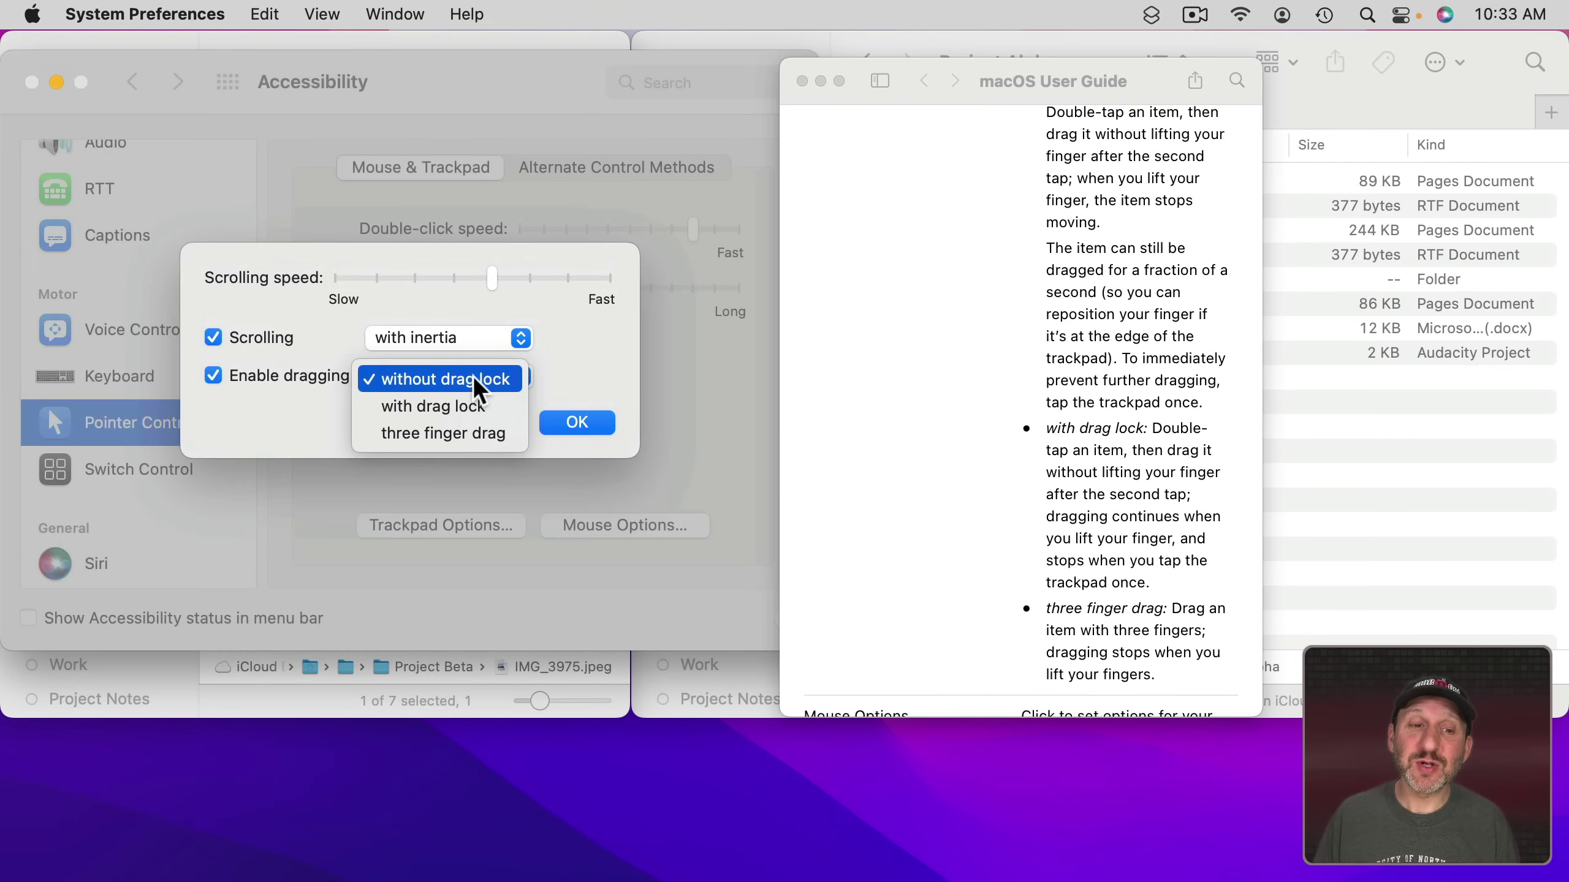
left_click(480, 410)
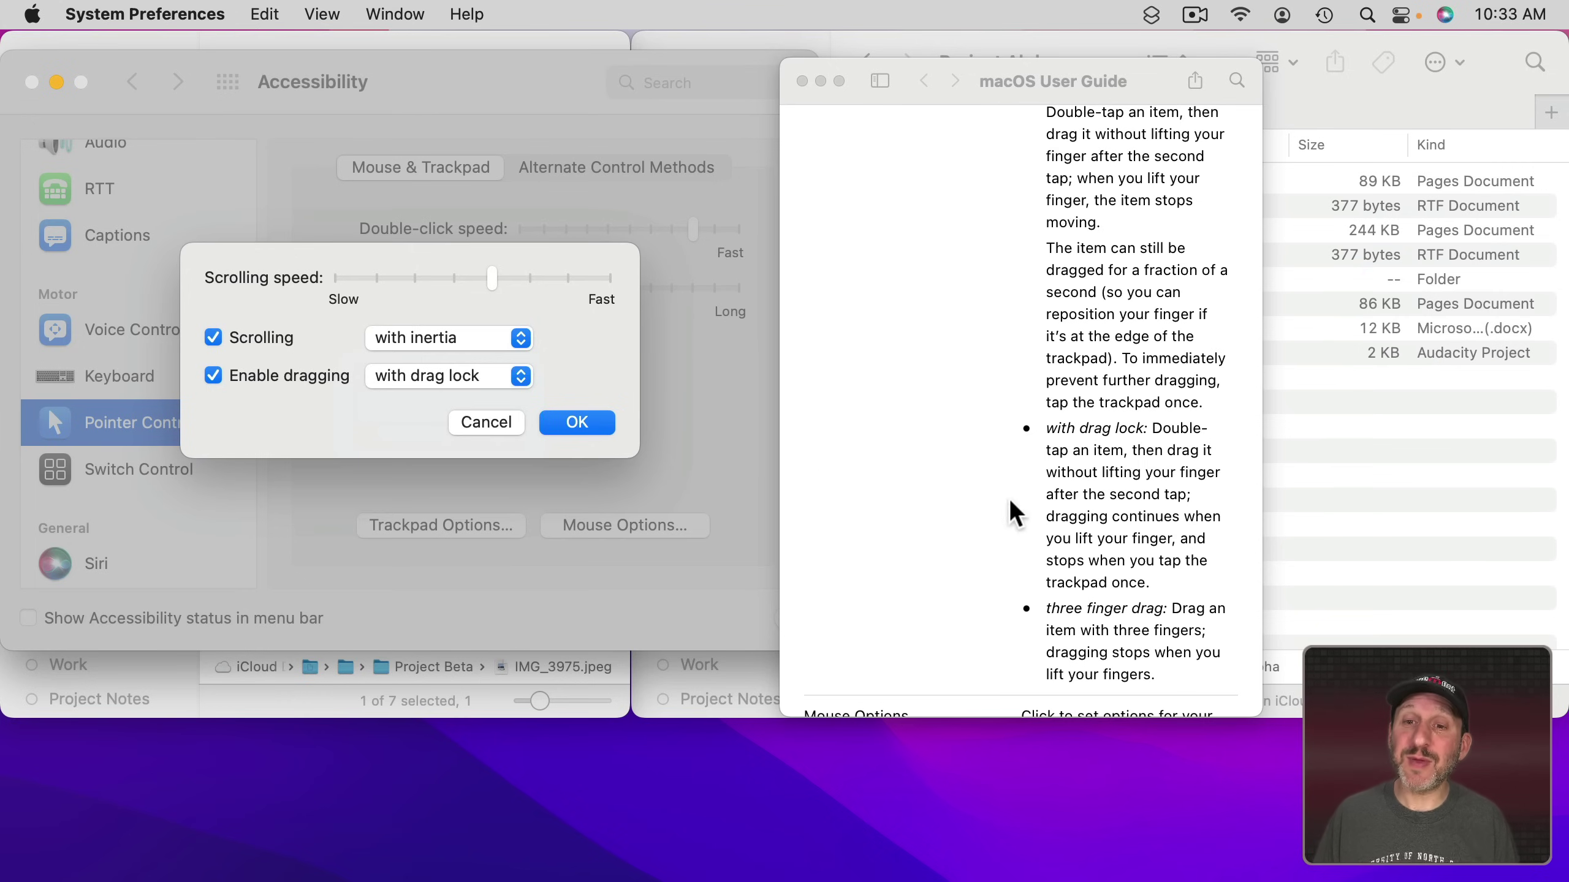
scroll(1066, 532, "down", 4)
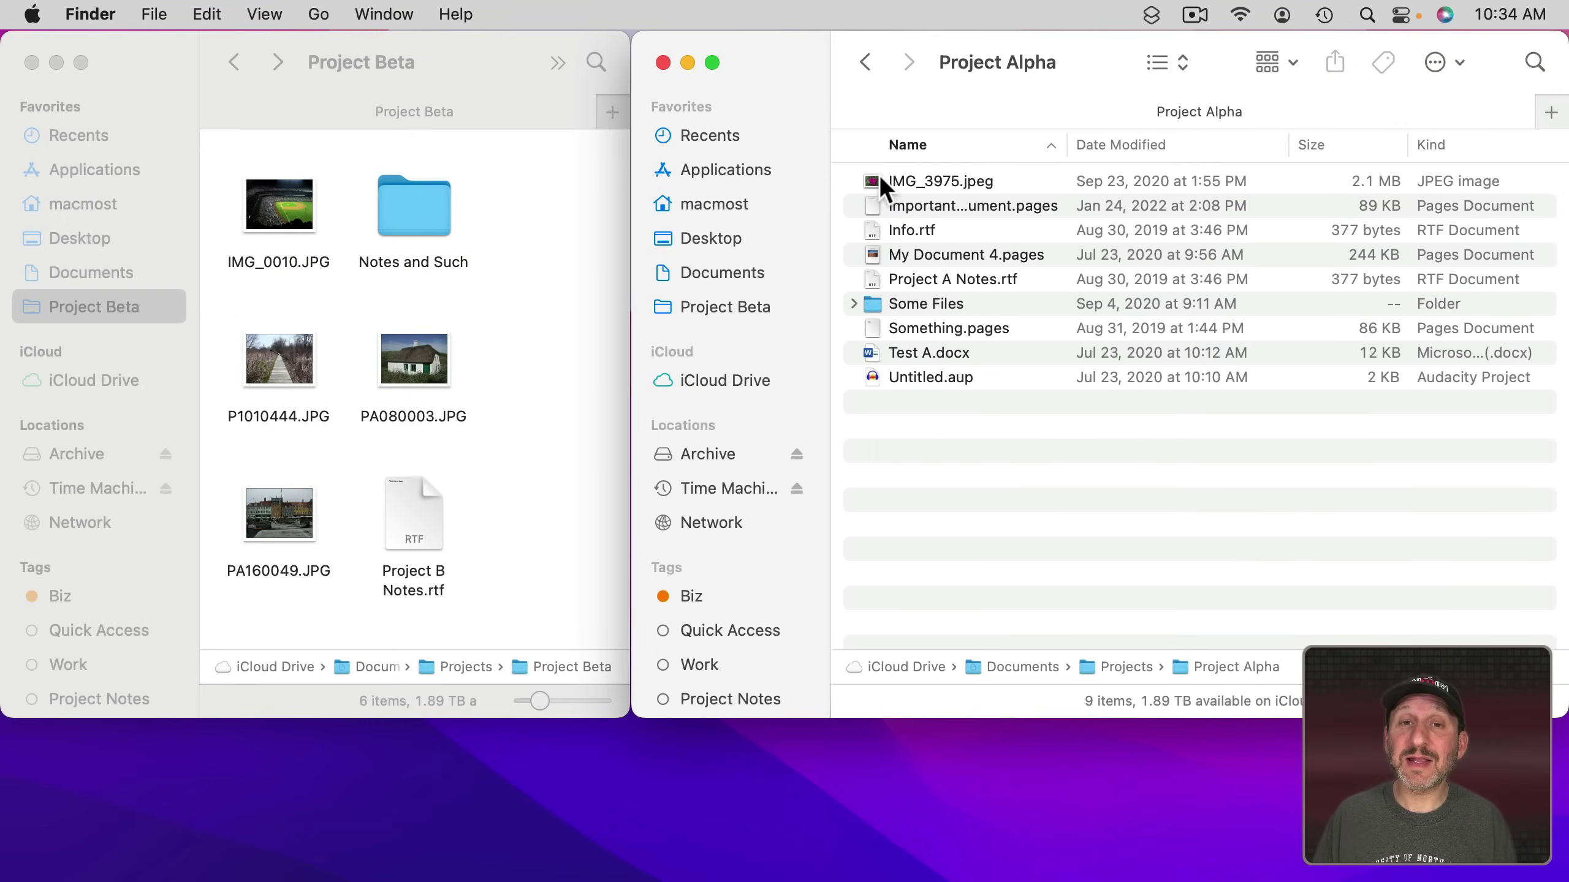
left_click_drag(881, 180, 527, 206)
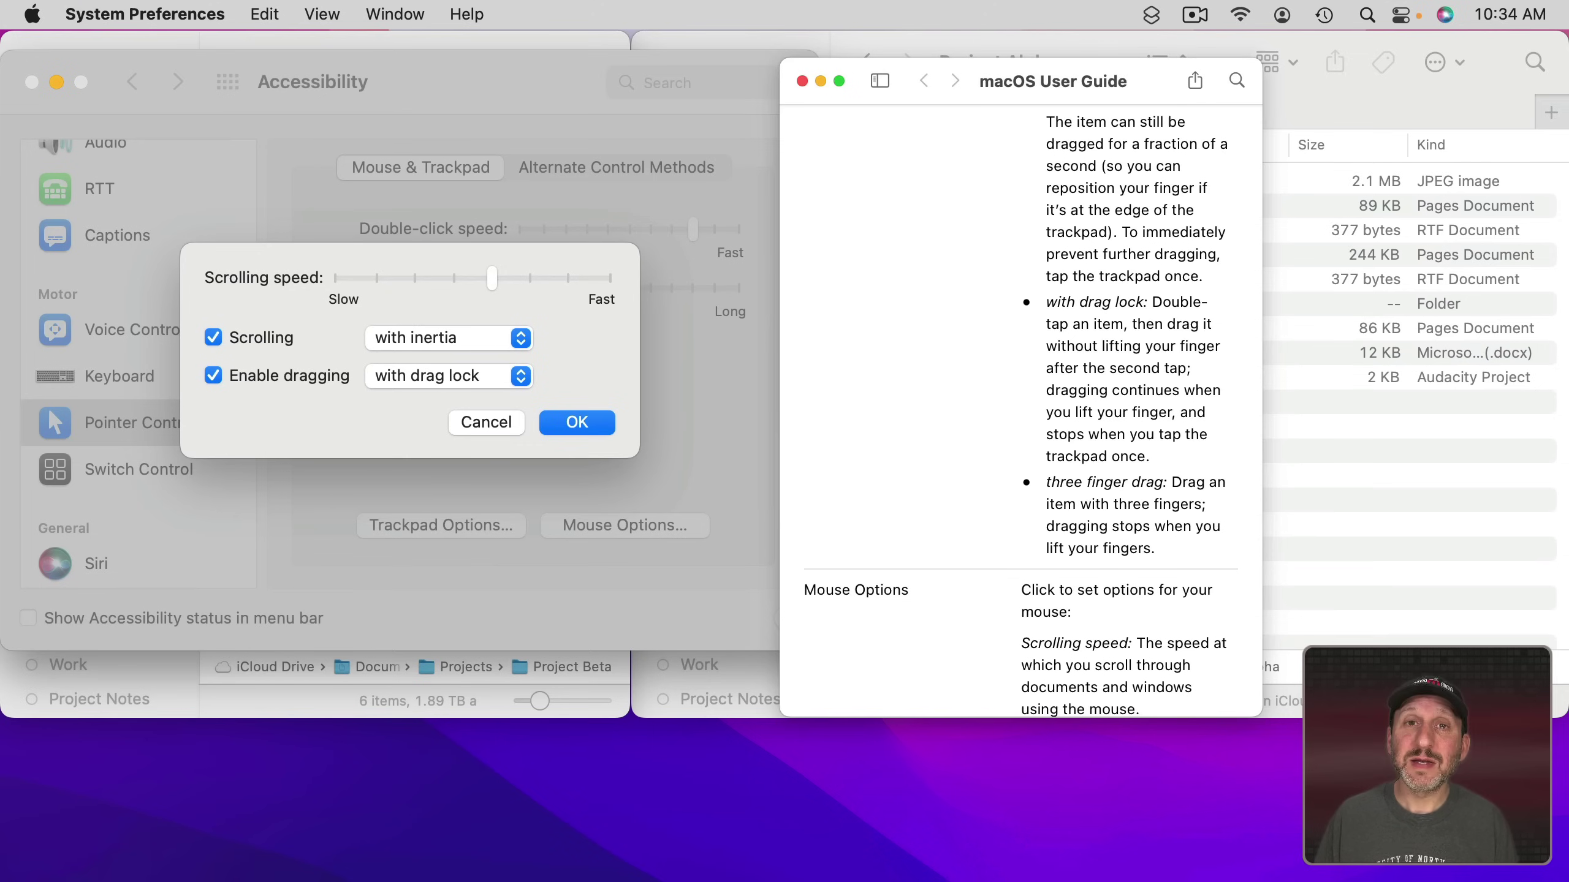
Change the trackpad's dragging option to three finger drag.
left_click(449, 376)
left_click(445, 410)
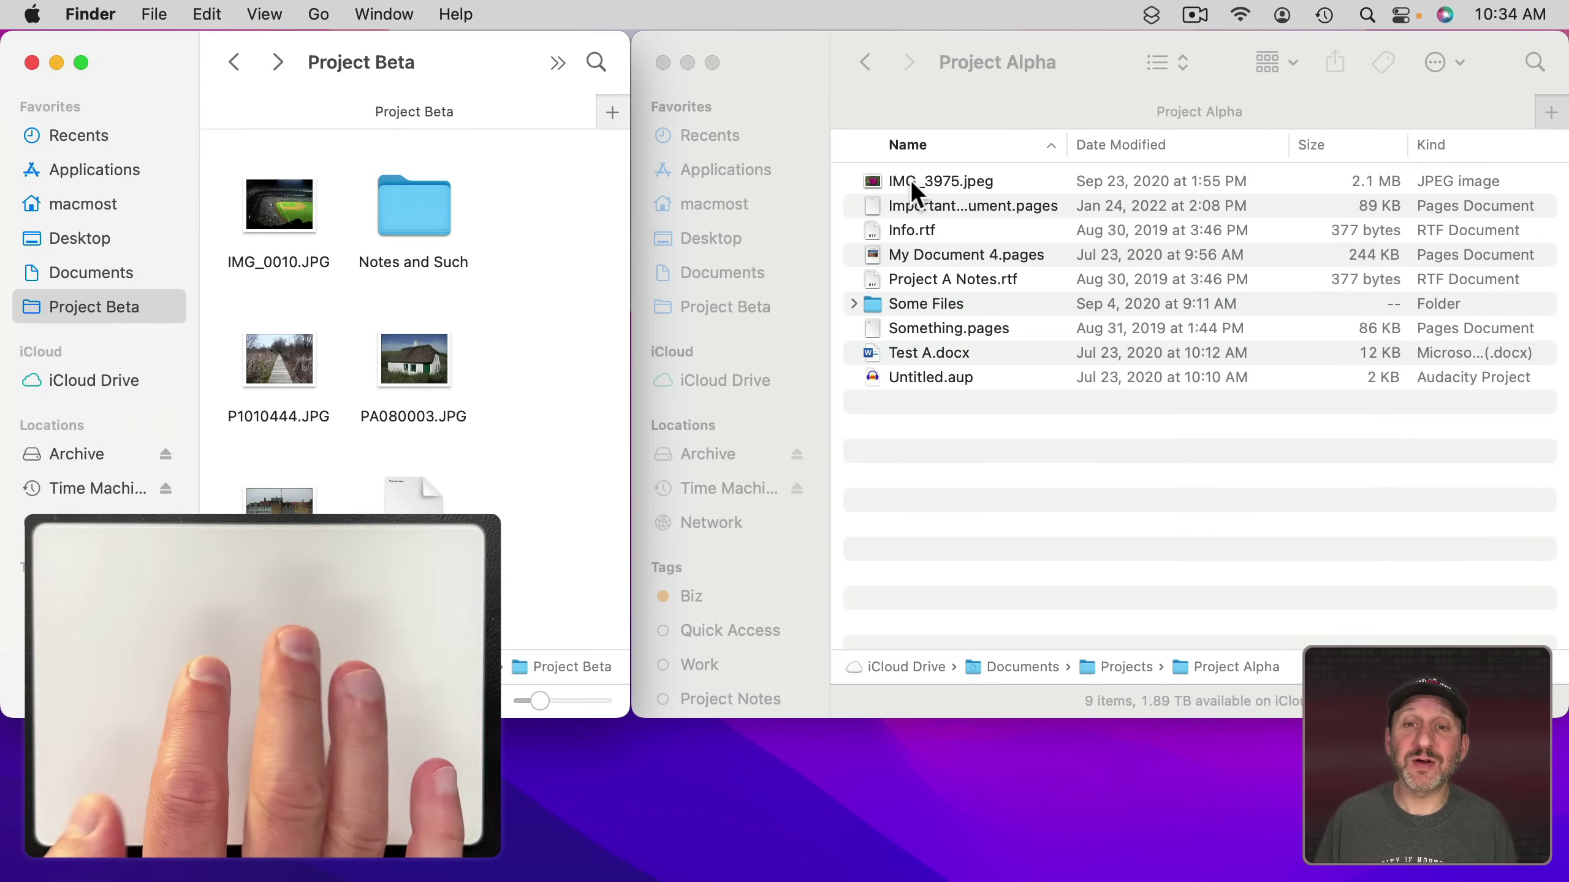
Move IMG_3975.jpeg into the Project Beta folder and back to Project Alpha using three finger drag.
left_click_drag(913, 185, 549, 247)
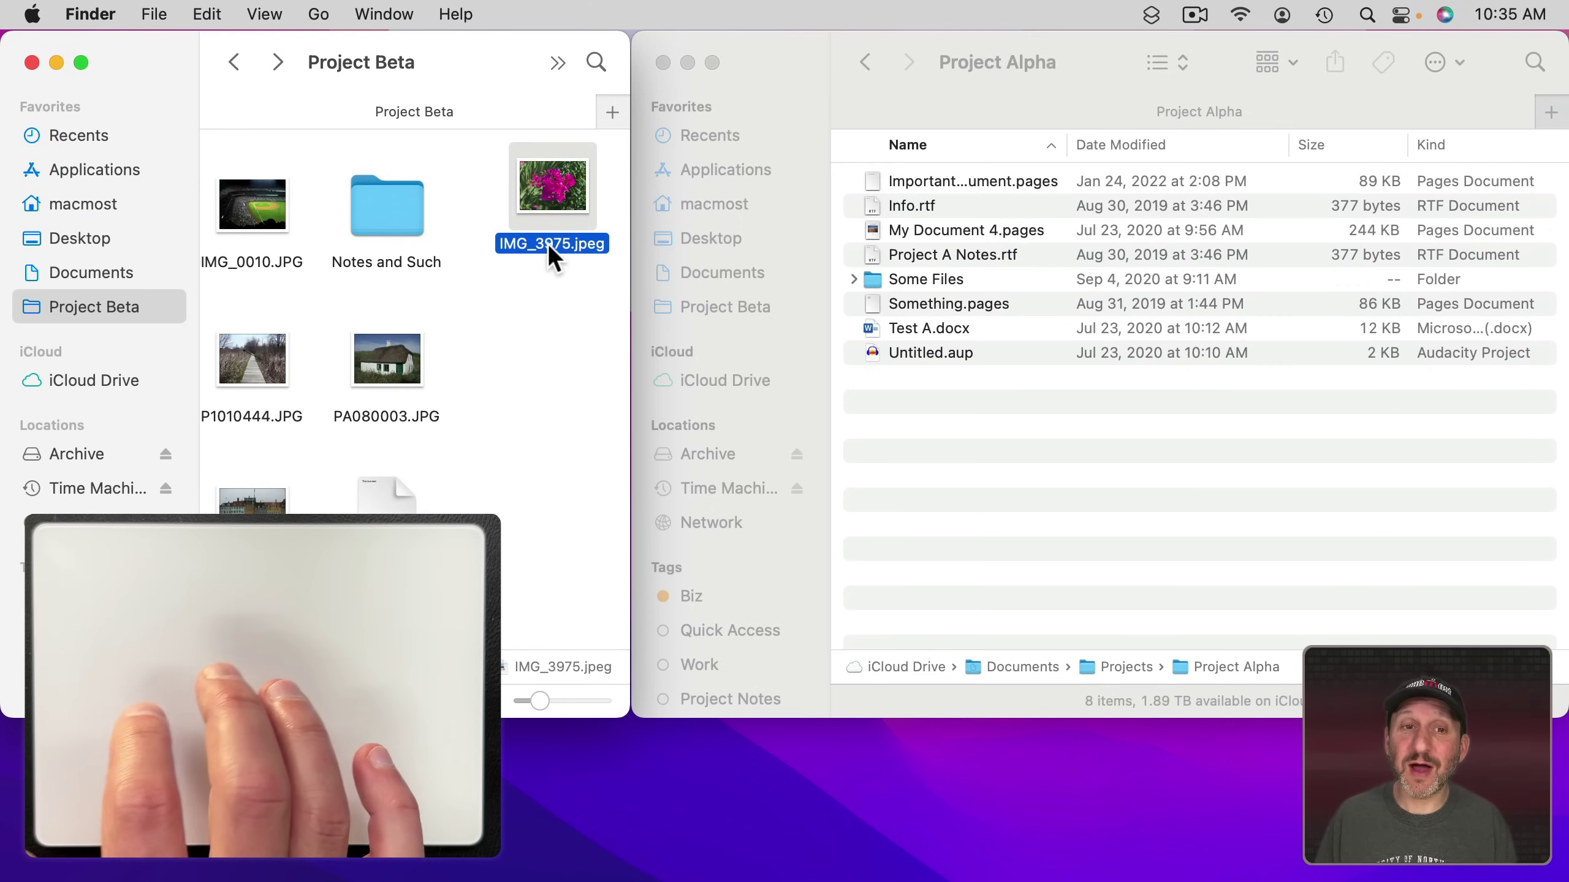
left_click_drag(546, 243, 988, 455)
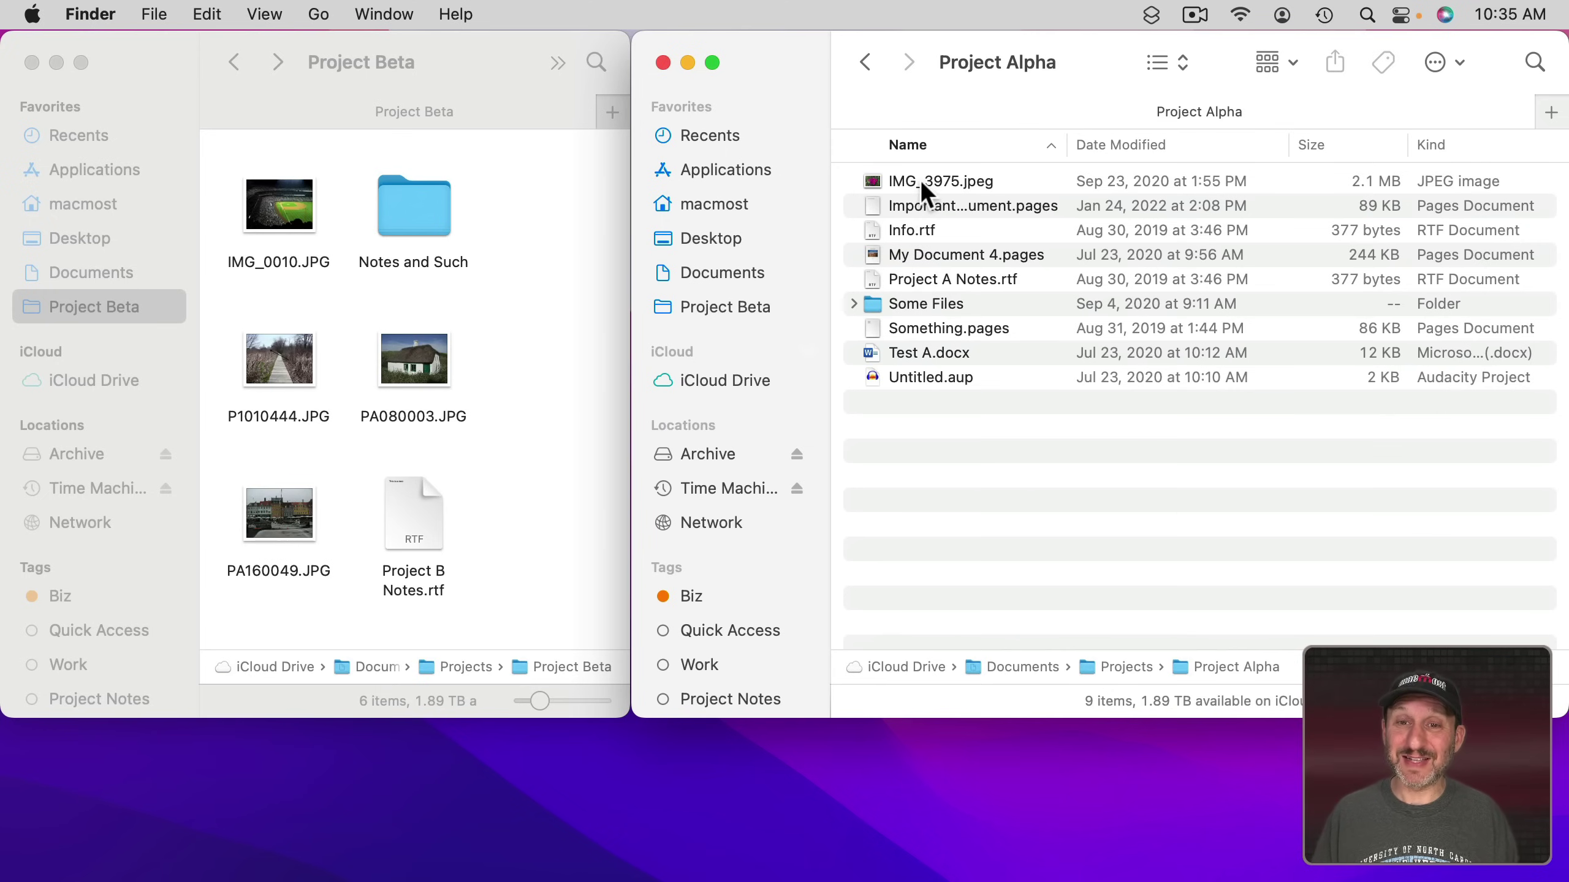
Copy IMG_3975.jpeg from the Project Alpha folder to the clipboard.
left_click(924, 191)
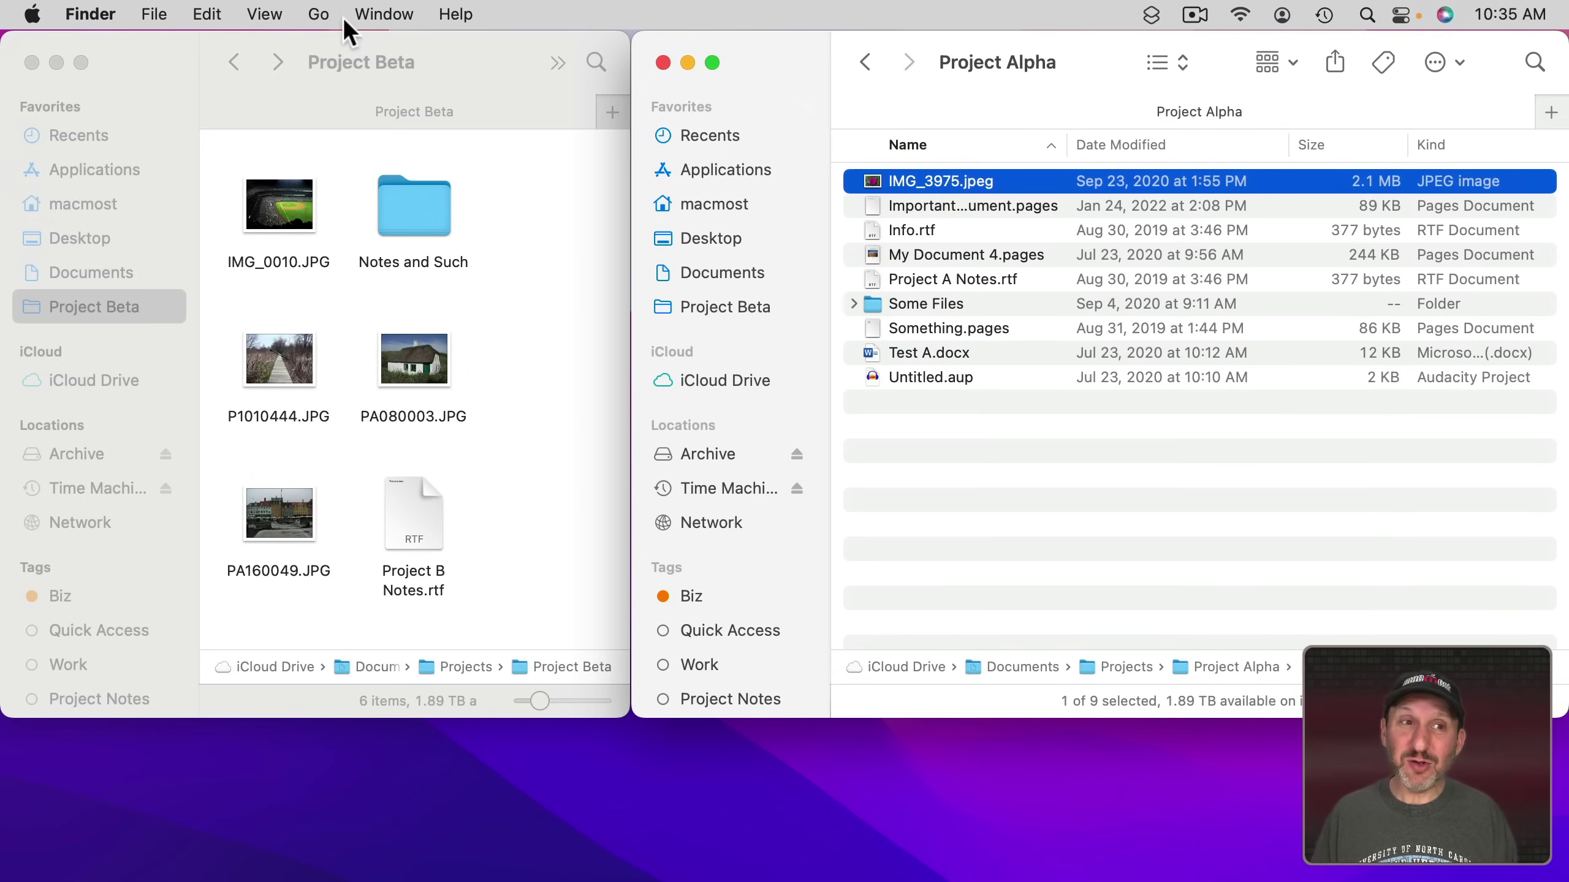
left_click(207, 14)
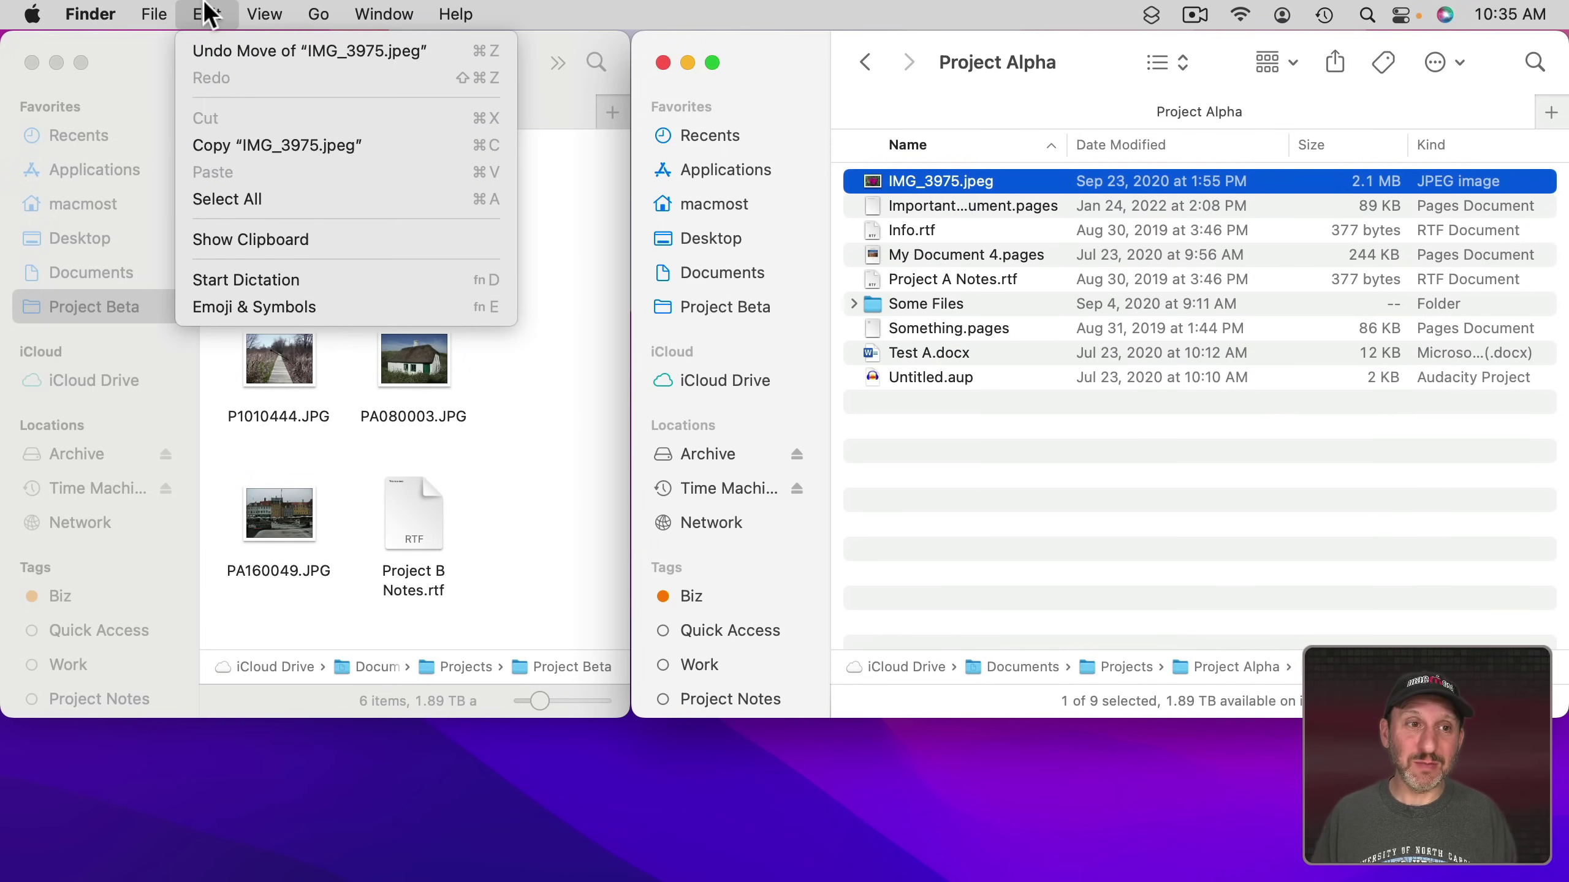
left_click(238, 146)
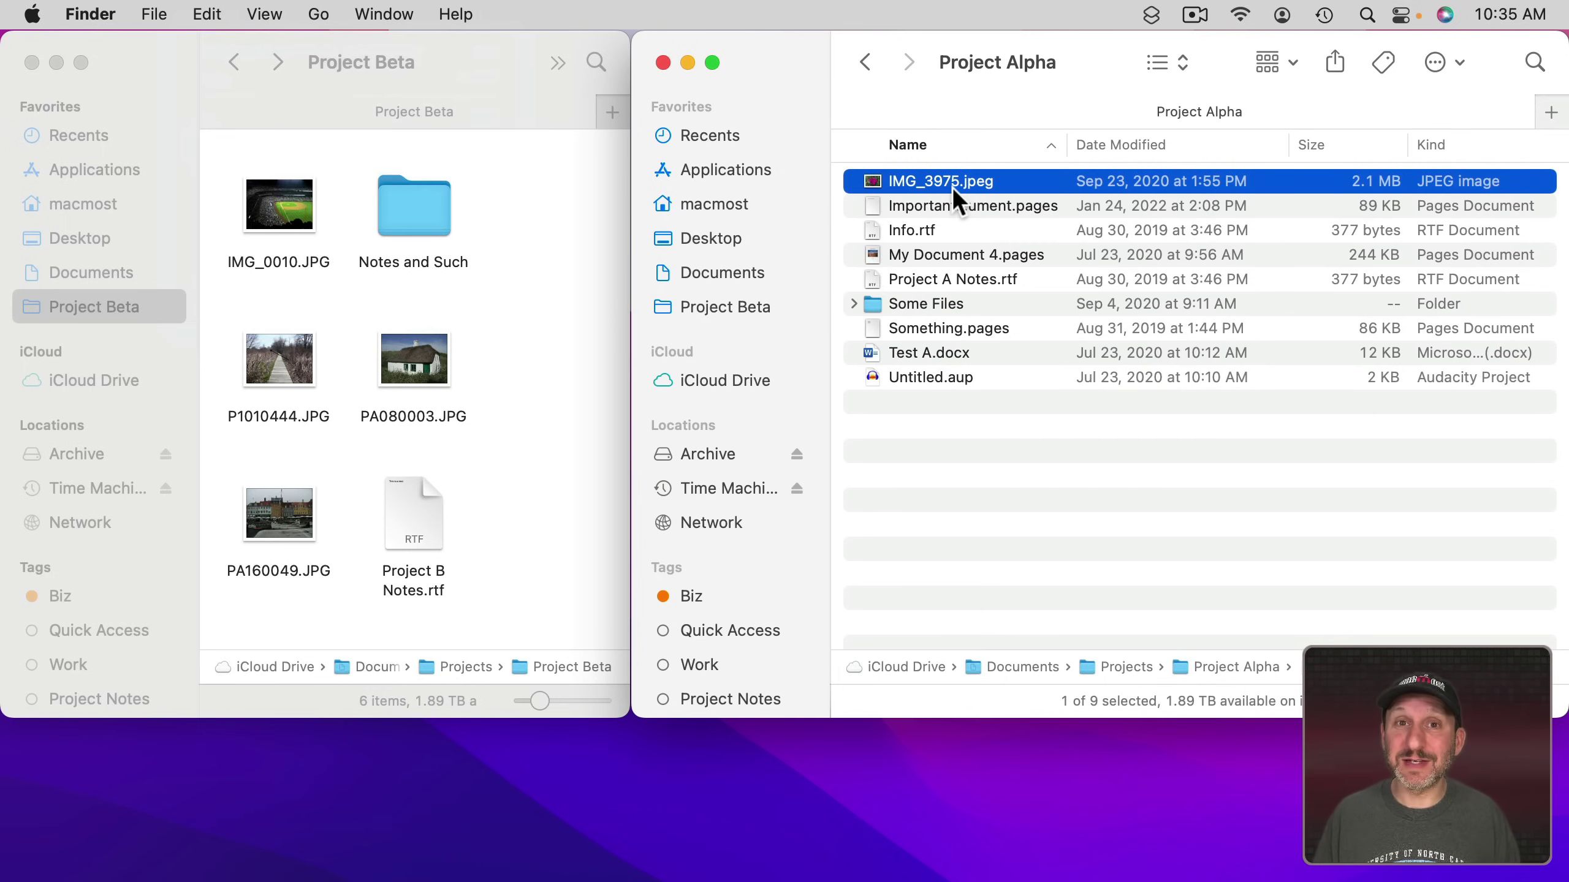
Move the copied IMG_3975.jpeg into the Project Beta folder using Move Item Here, and return the file to Project Alpha.
left_click(551, 186)
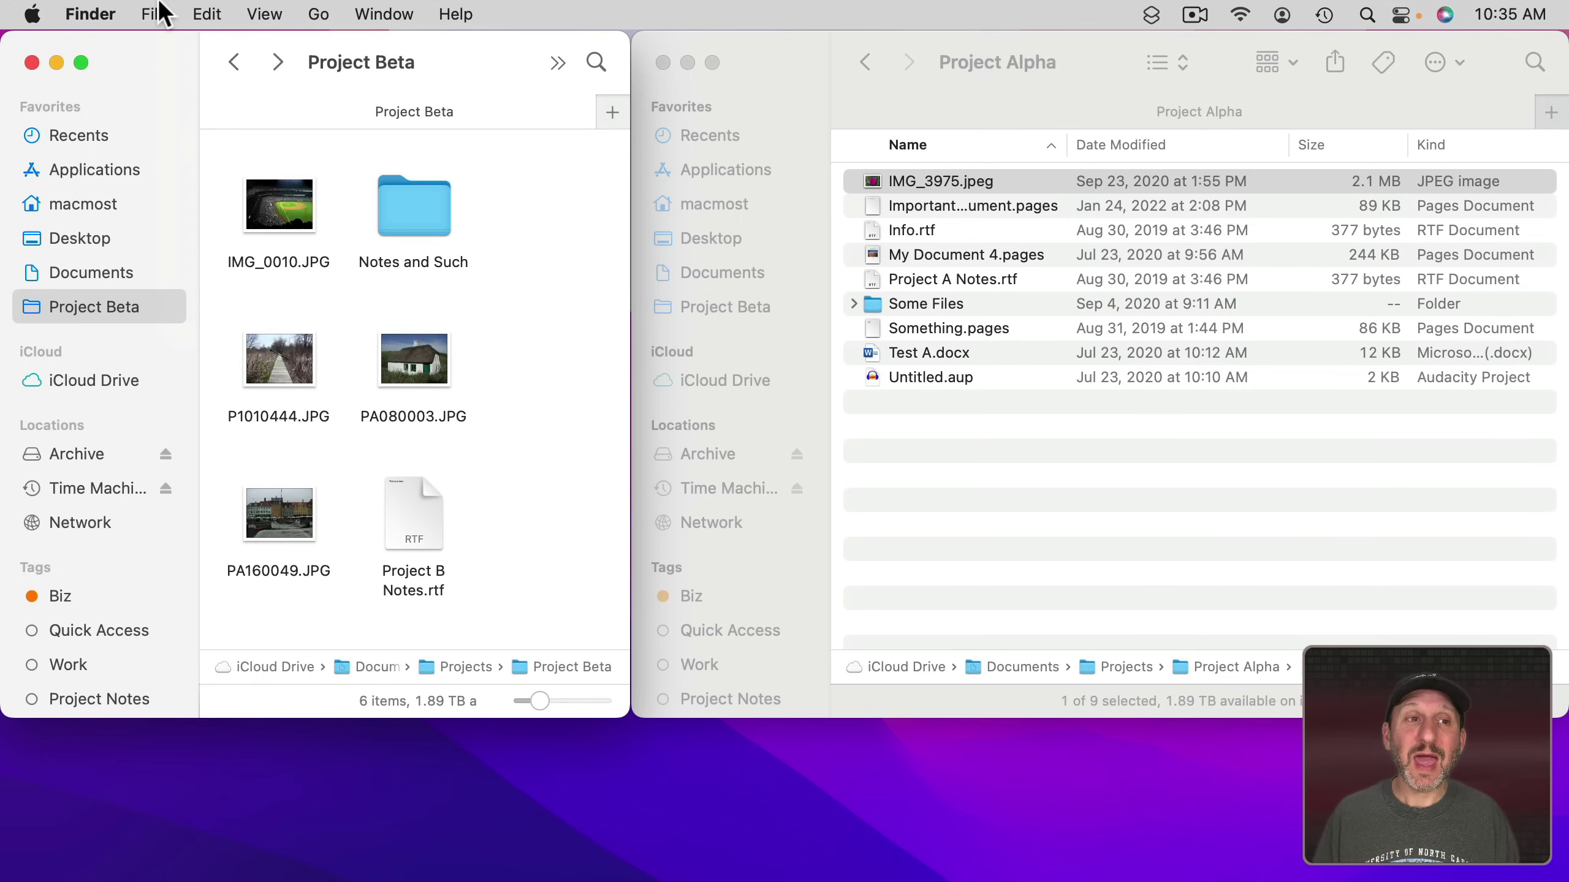
left_click(192, 14)
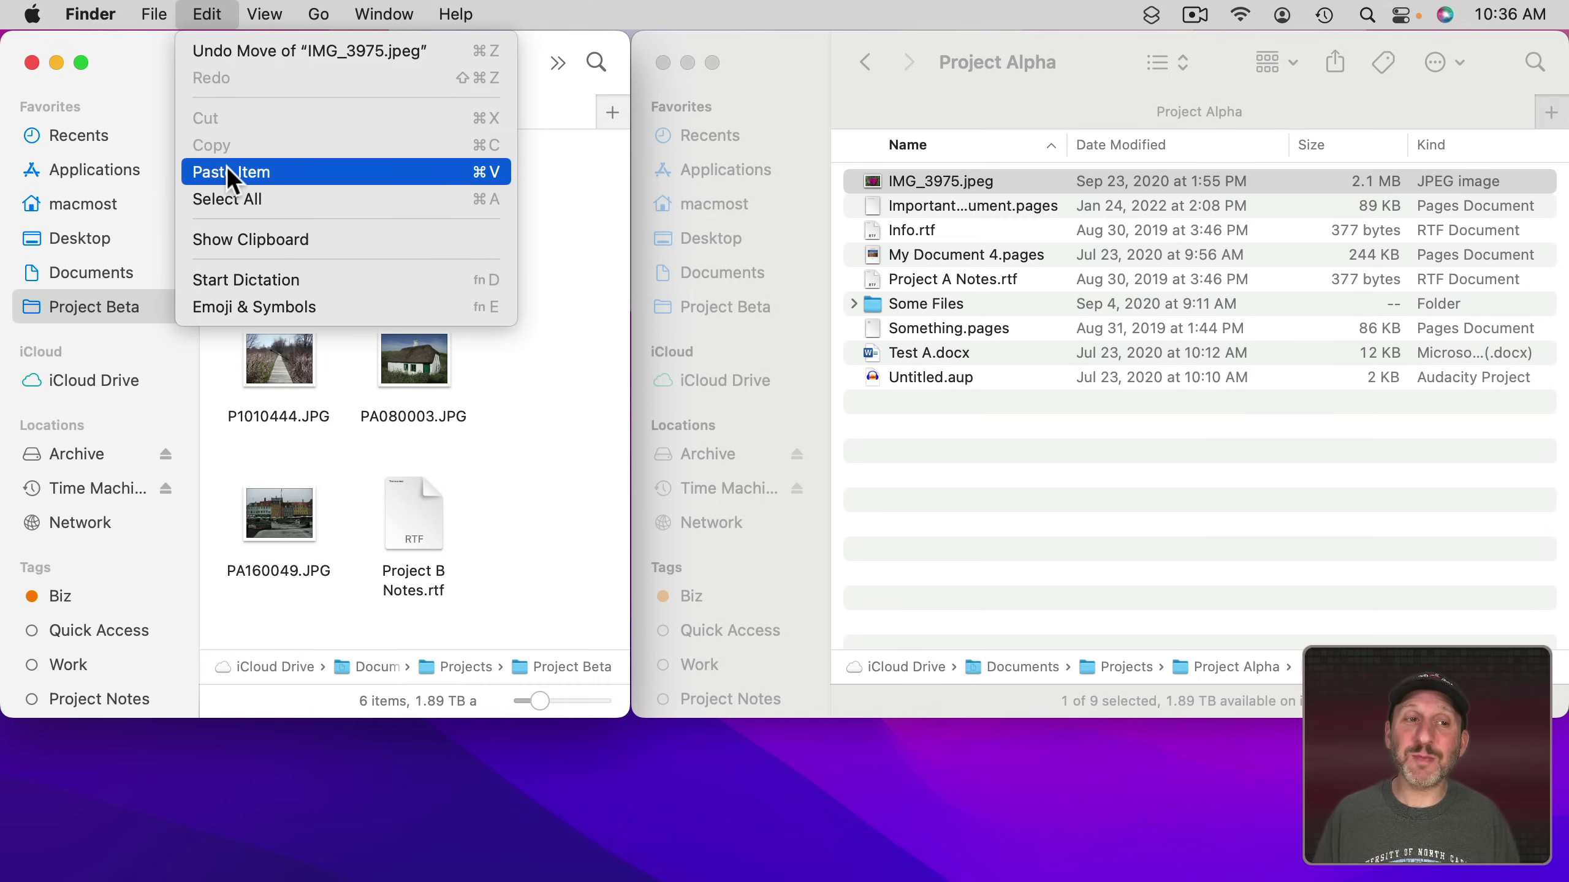
key("alt")
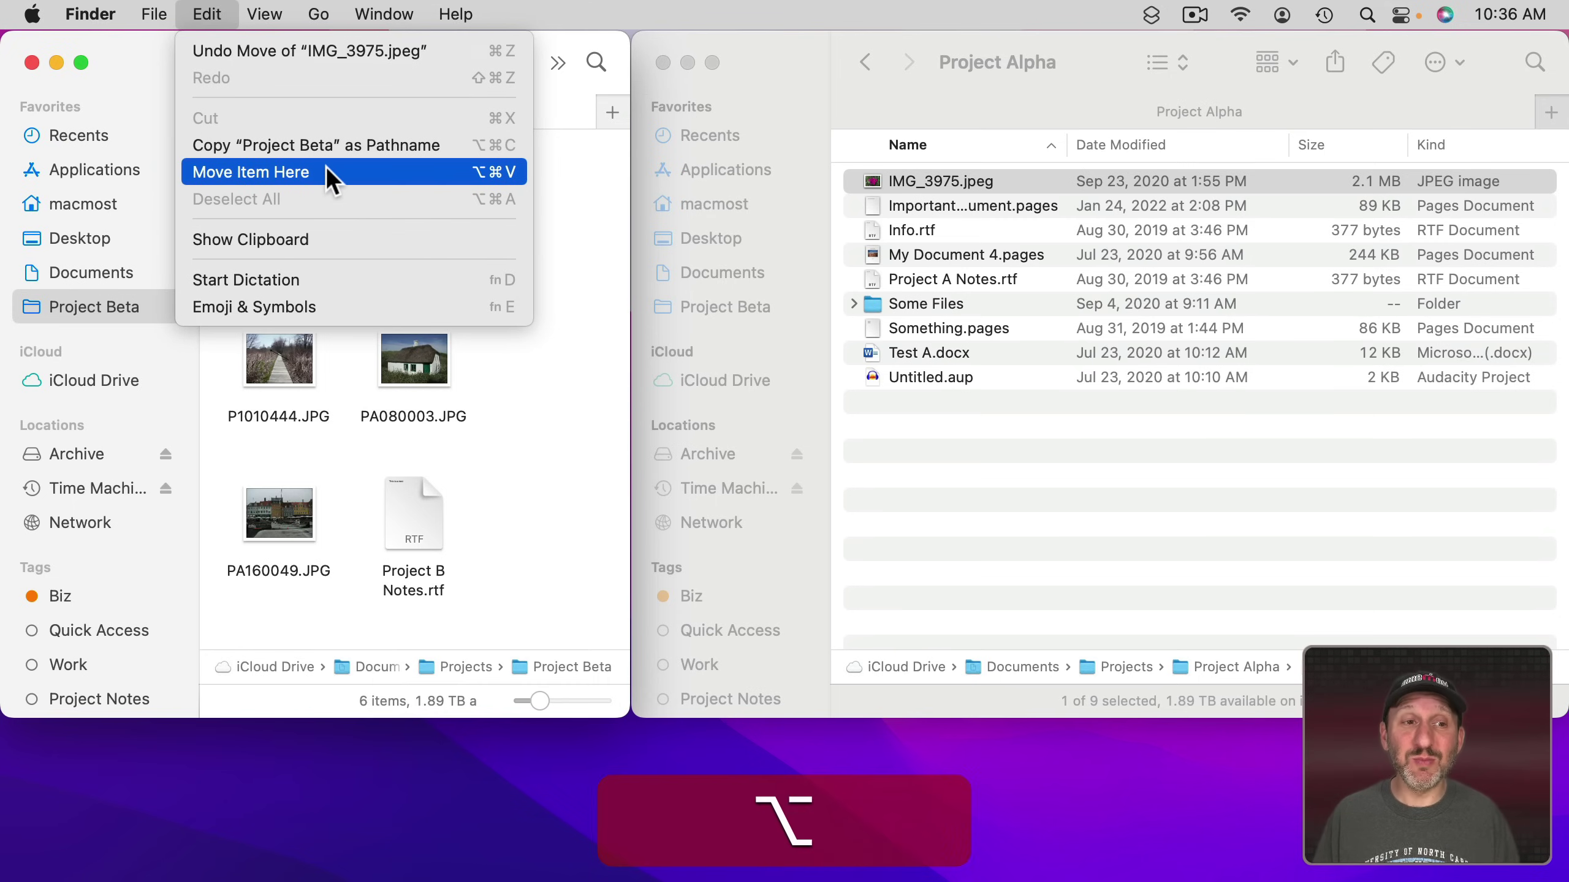
left_click(456, 175)
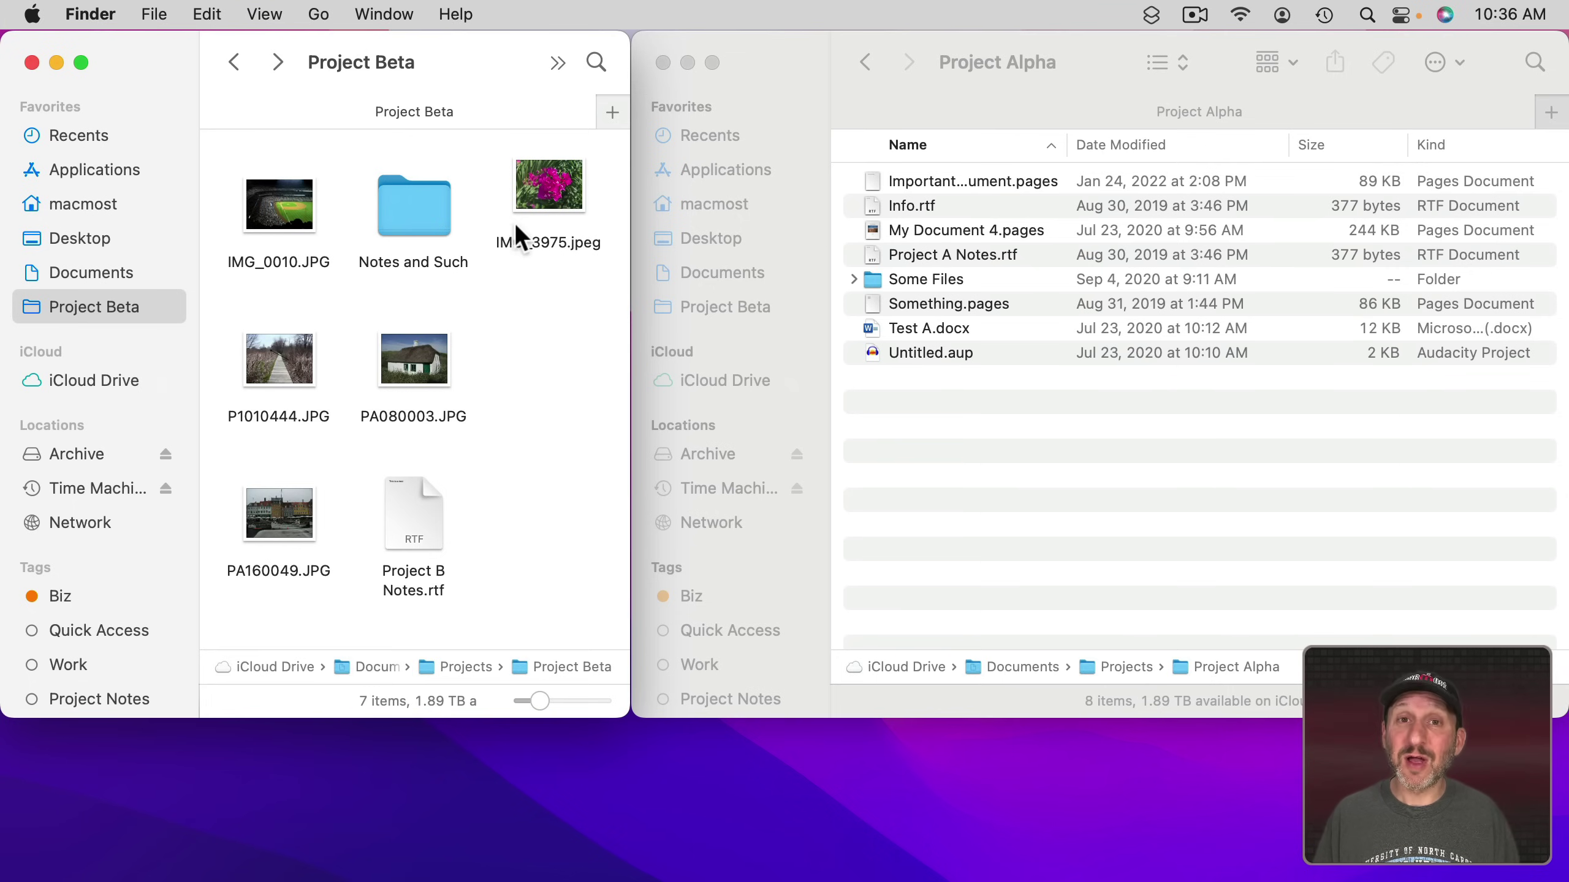
left_click_drag(542, 226, 919, 196)
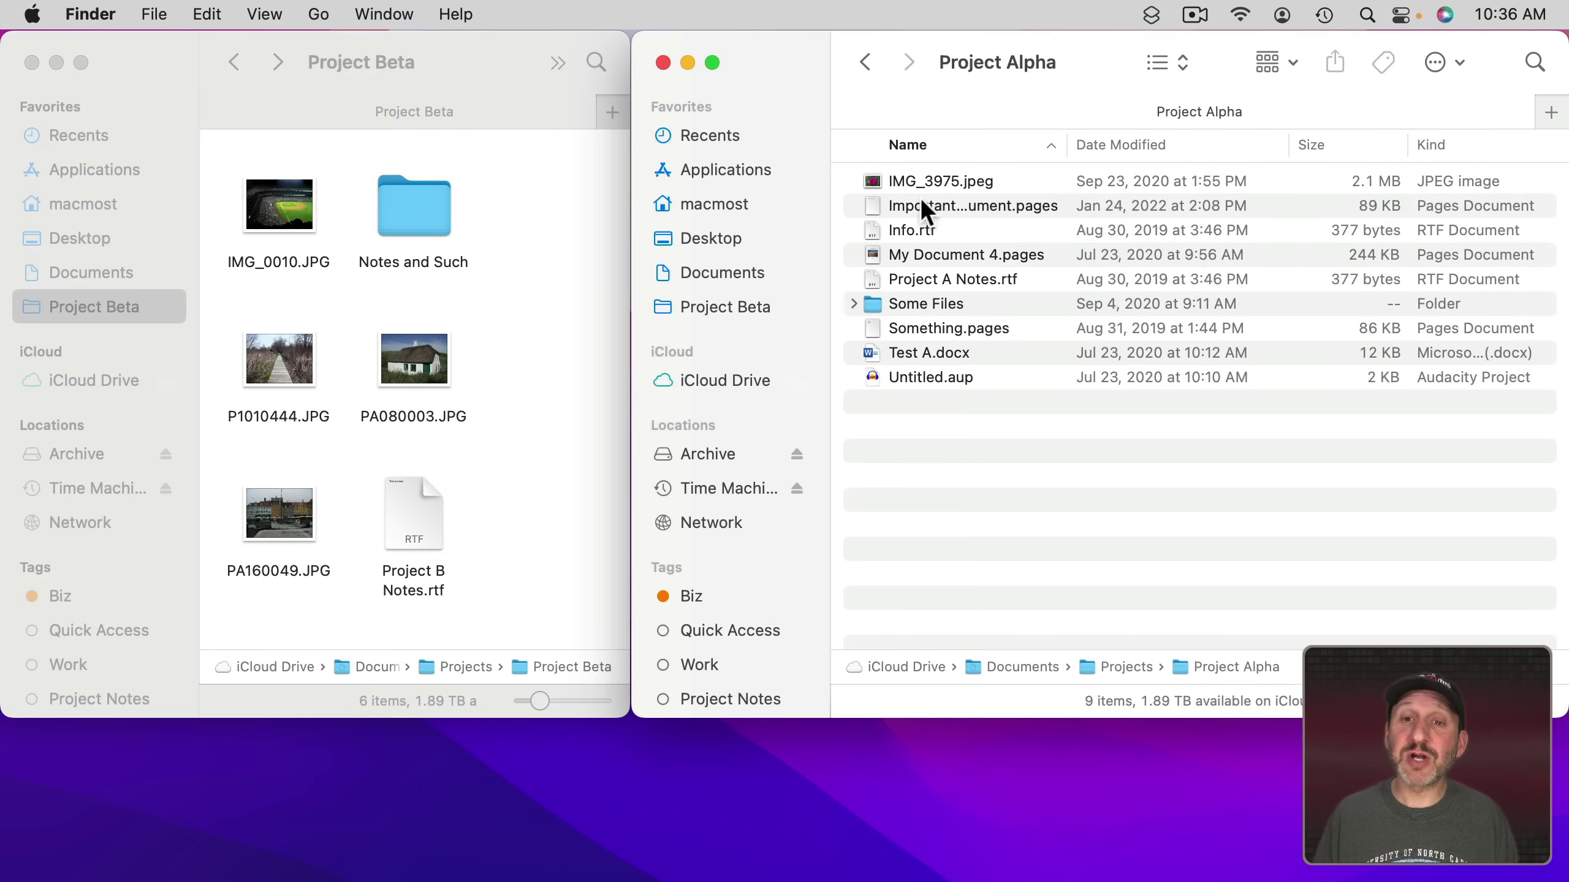
Copy IMG_3975.jpeg in Project Alpha and move it into the Project Beta folder instead of pasting a duplicate.
left_click(918, 179)
key("super+c")
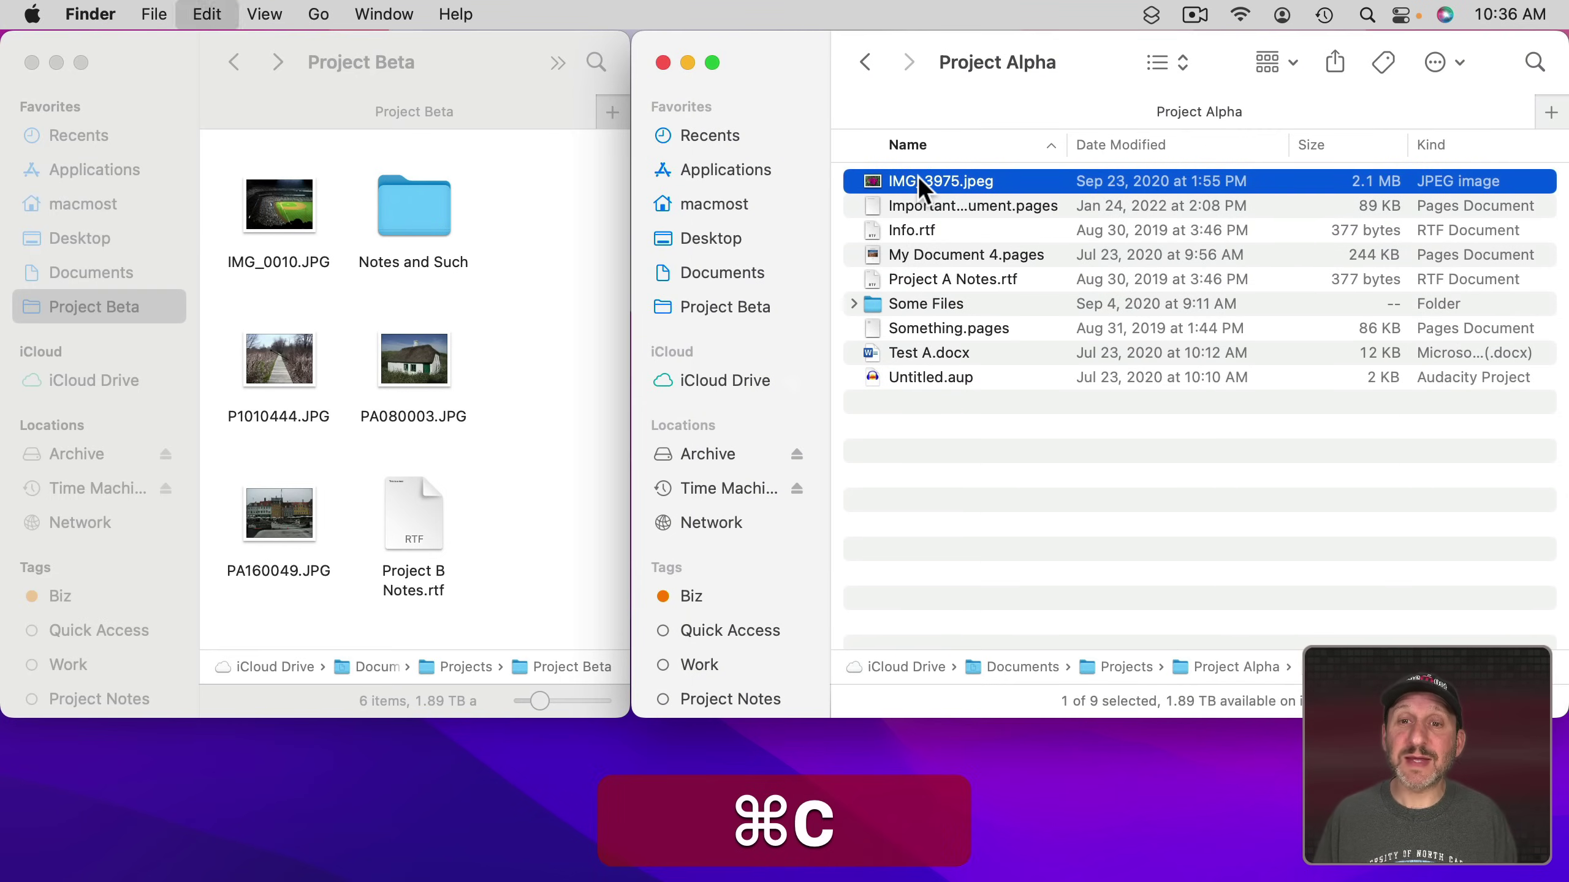
left_click(527, 203)
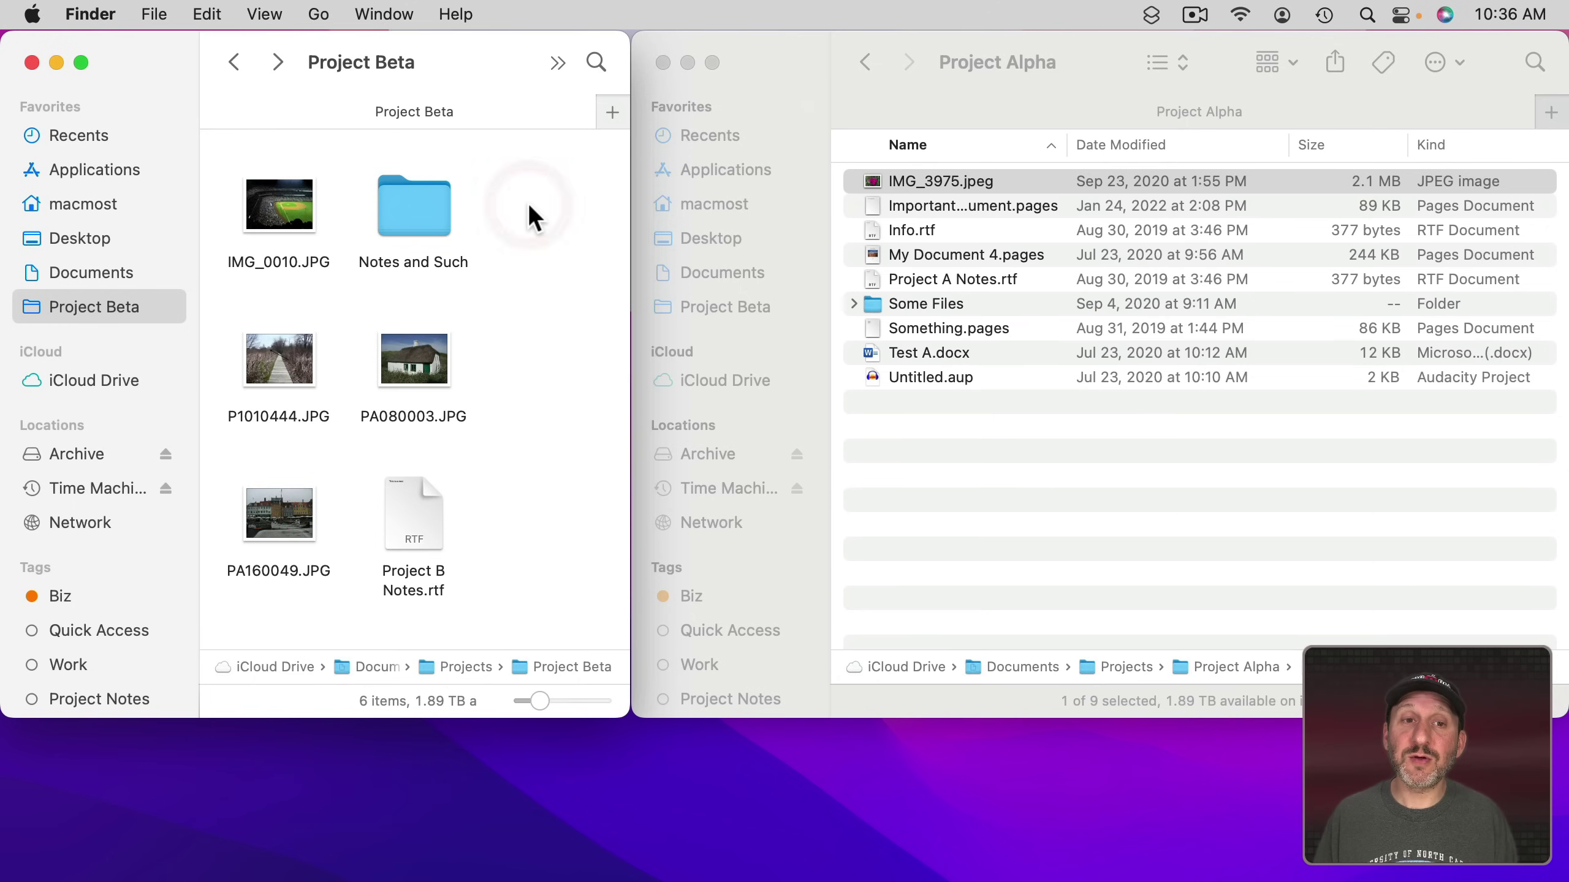
key("alt+super+v")
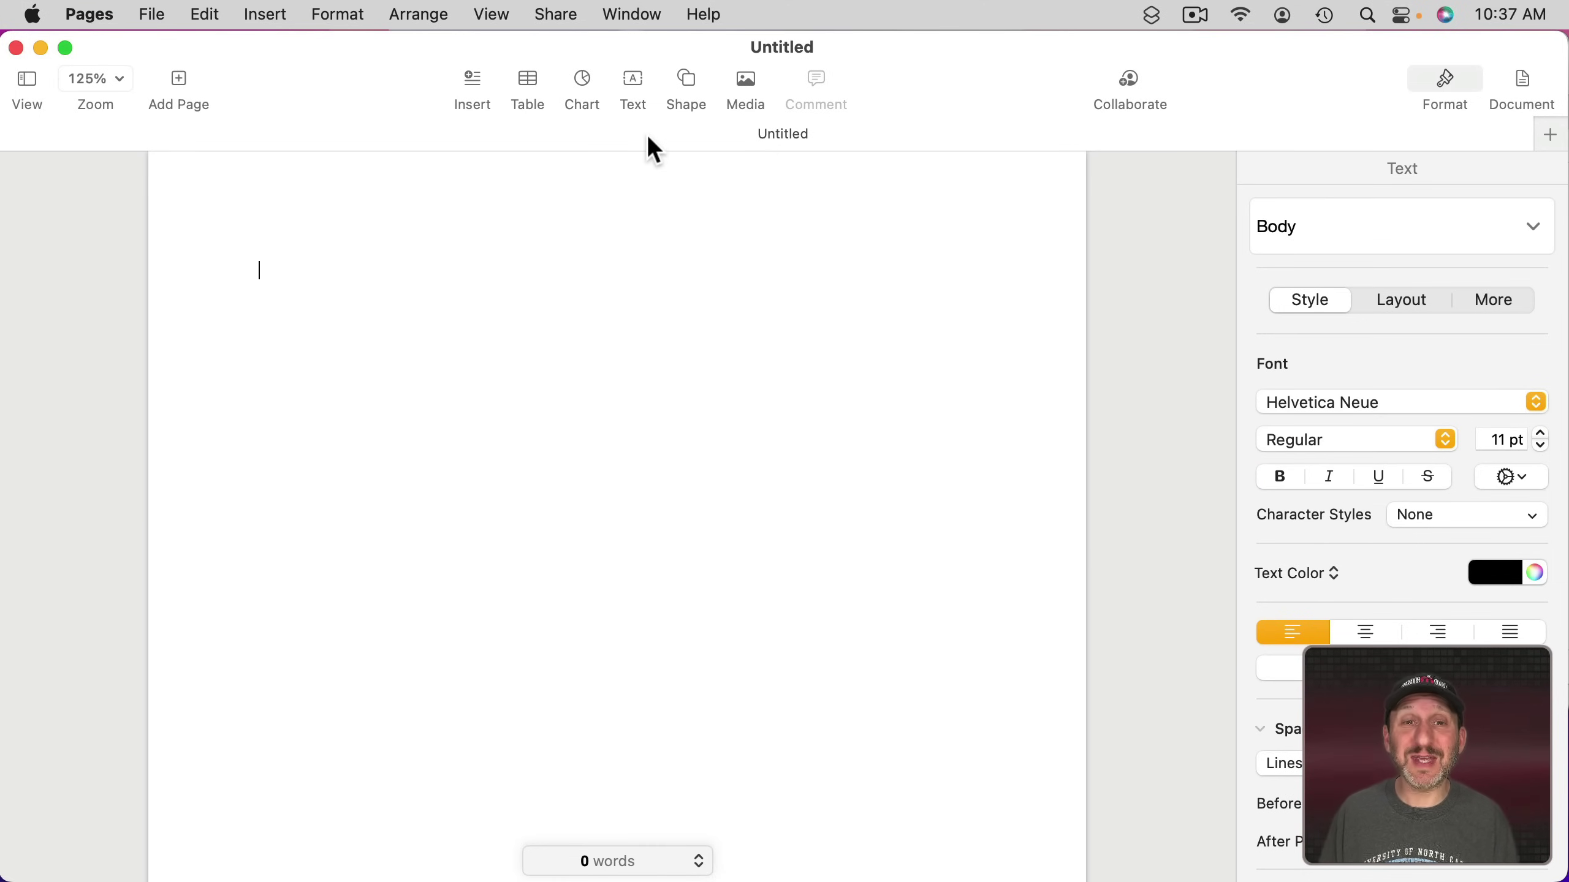
Insert a basic circle shape into the blank Pages document and move it slightly to the left on the page.
left_click(686, 79)
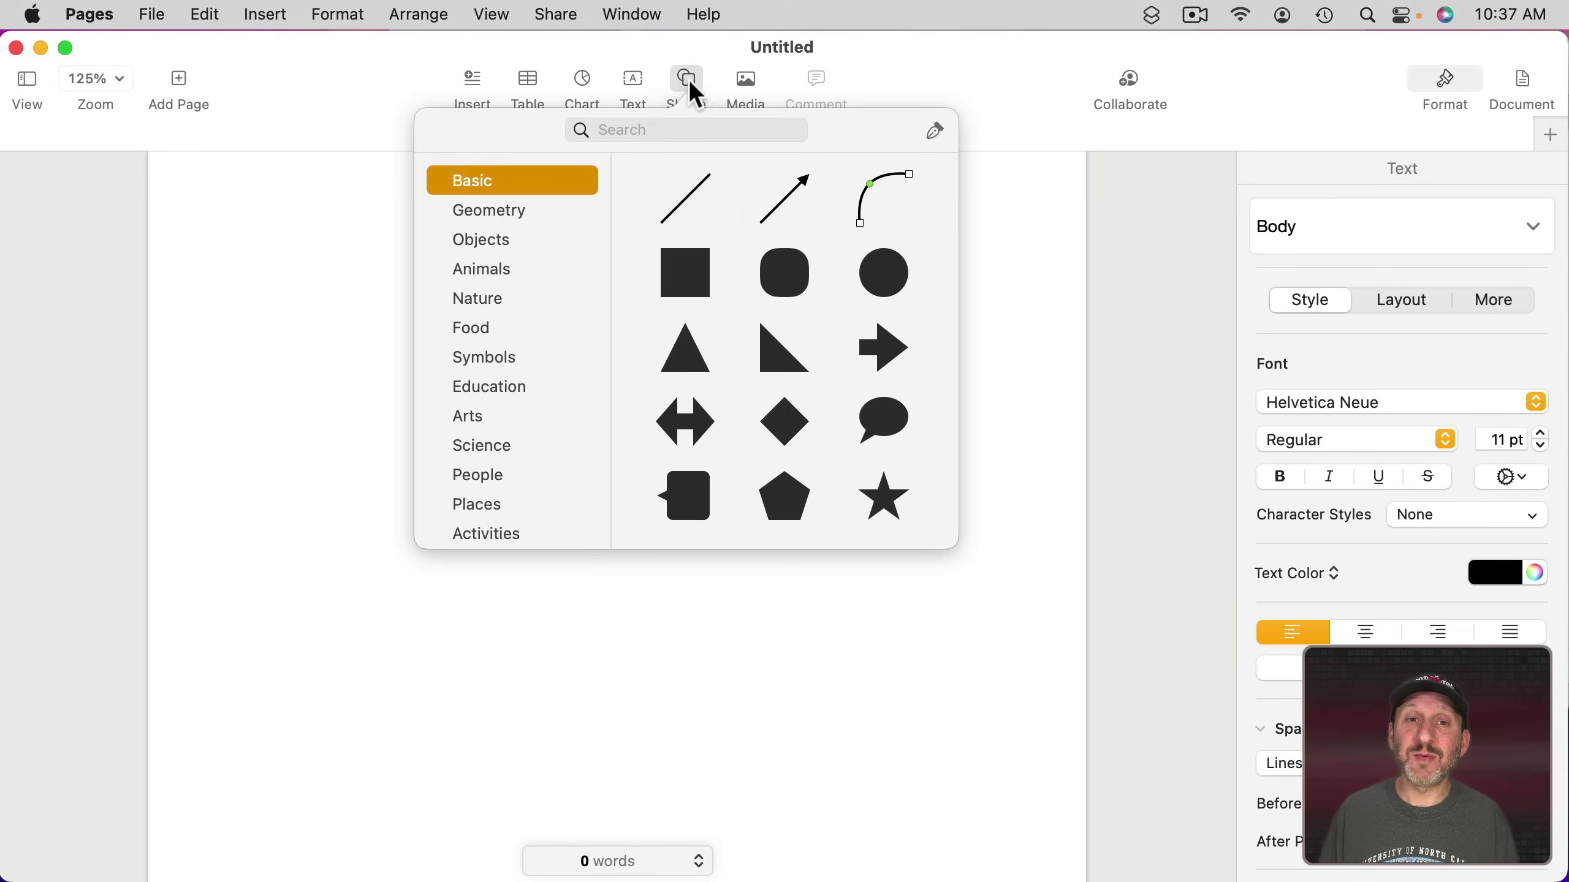
left_click(881, 279)
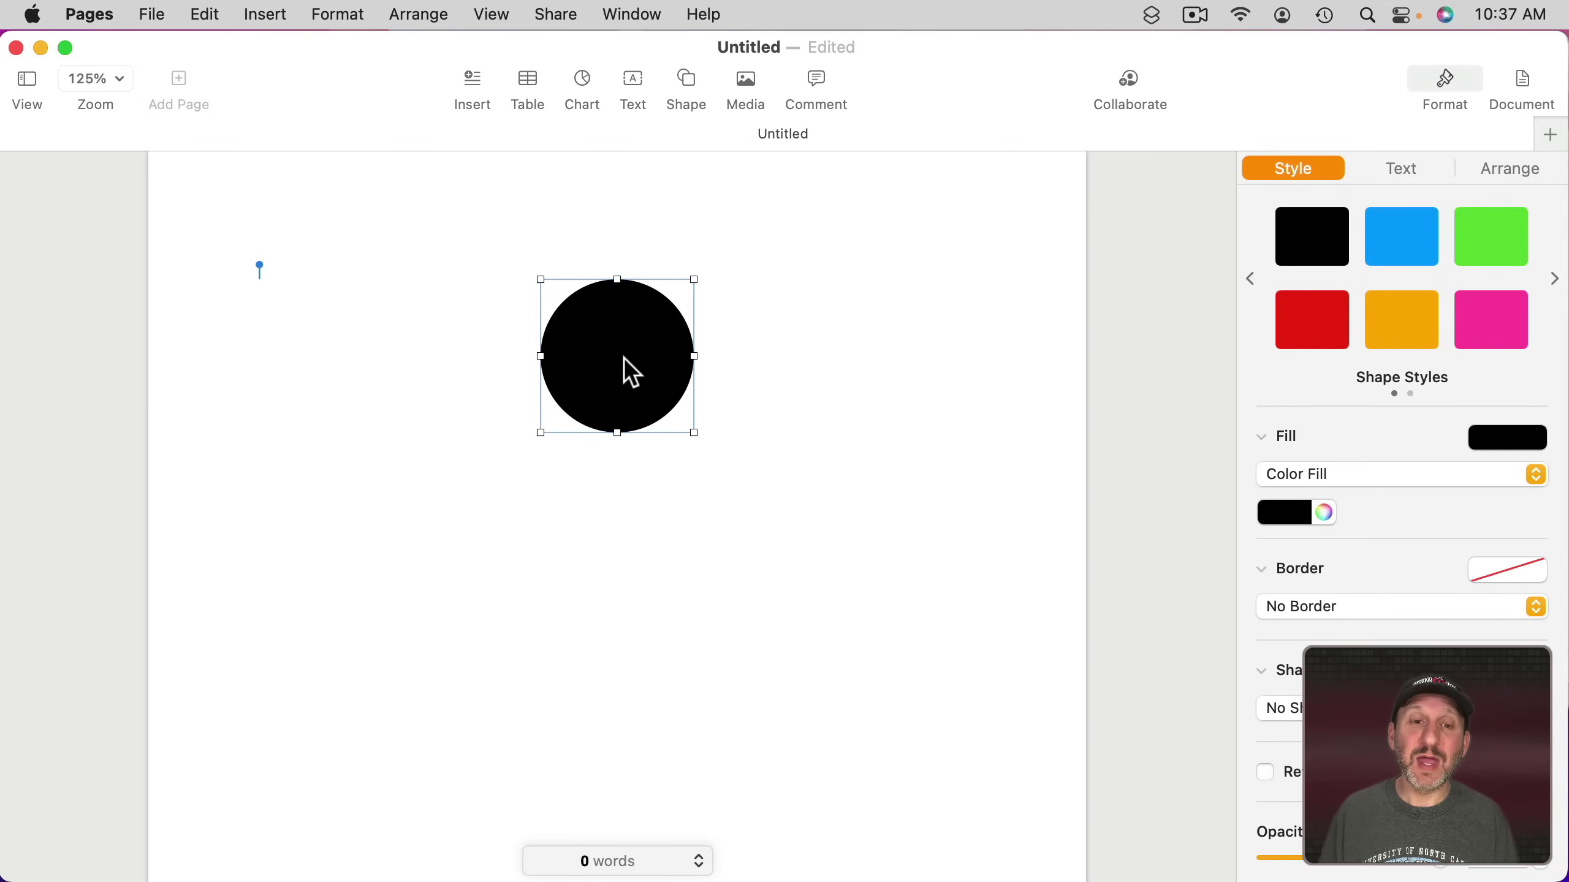
left_click_drag(625, 357, 540, 371)
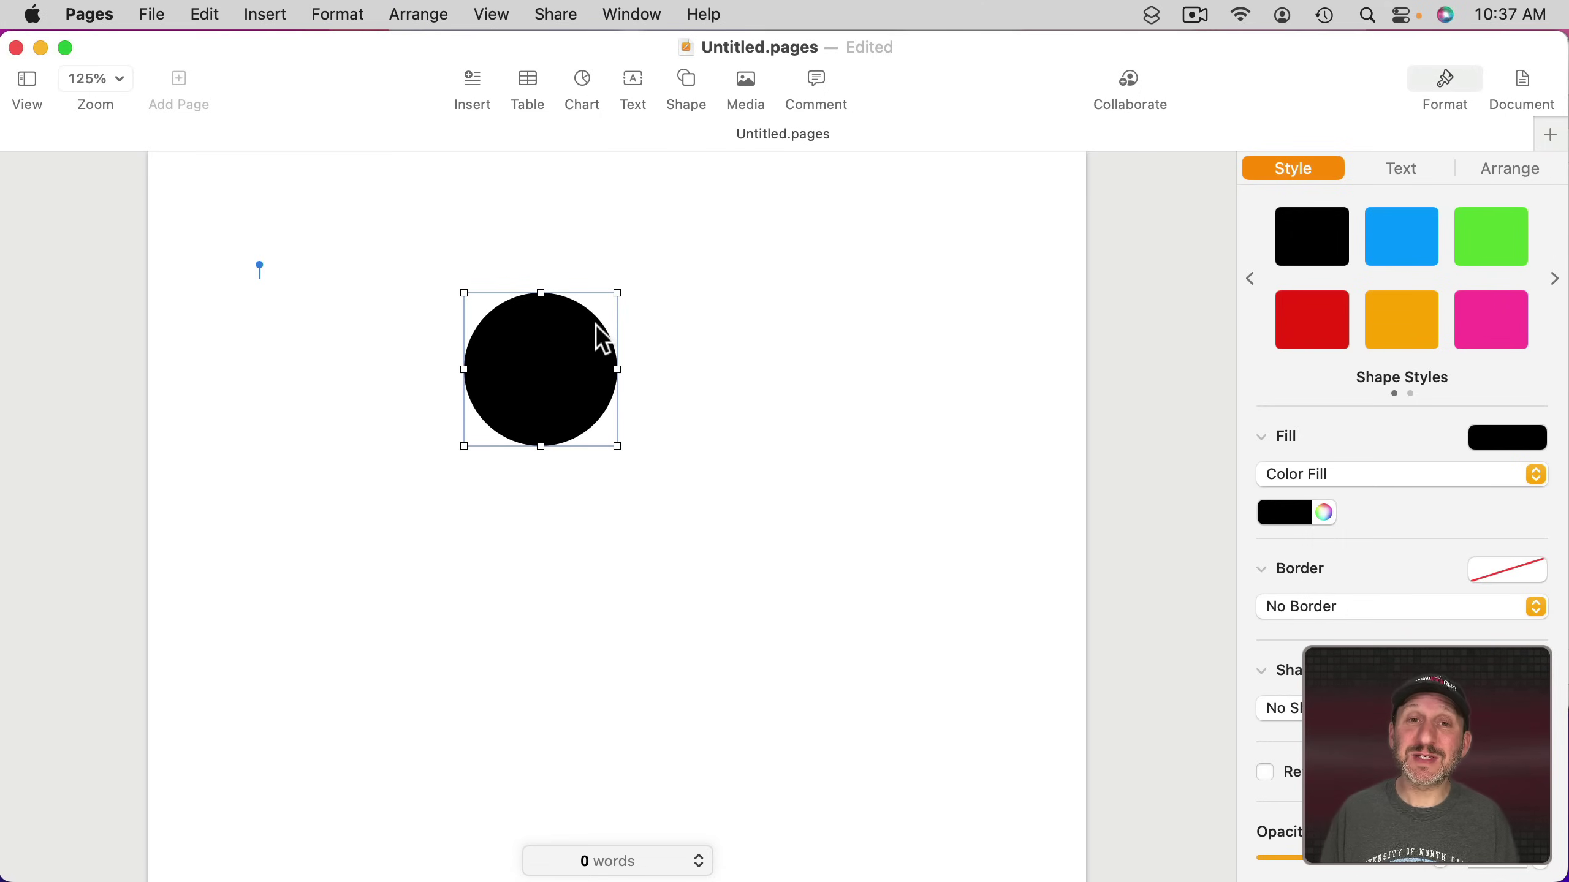
Nudge the circle to the right by three small increments and three large increments.
key("Right")
key("Right")
key("Right")
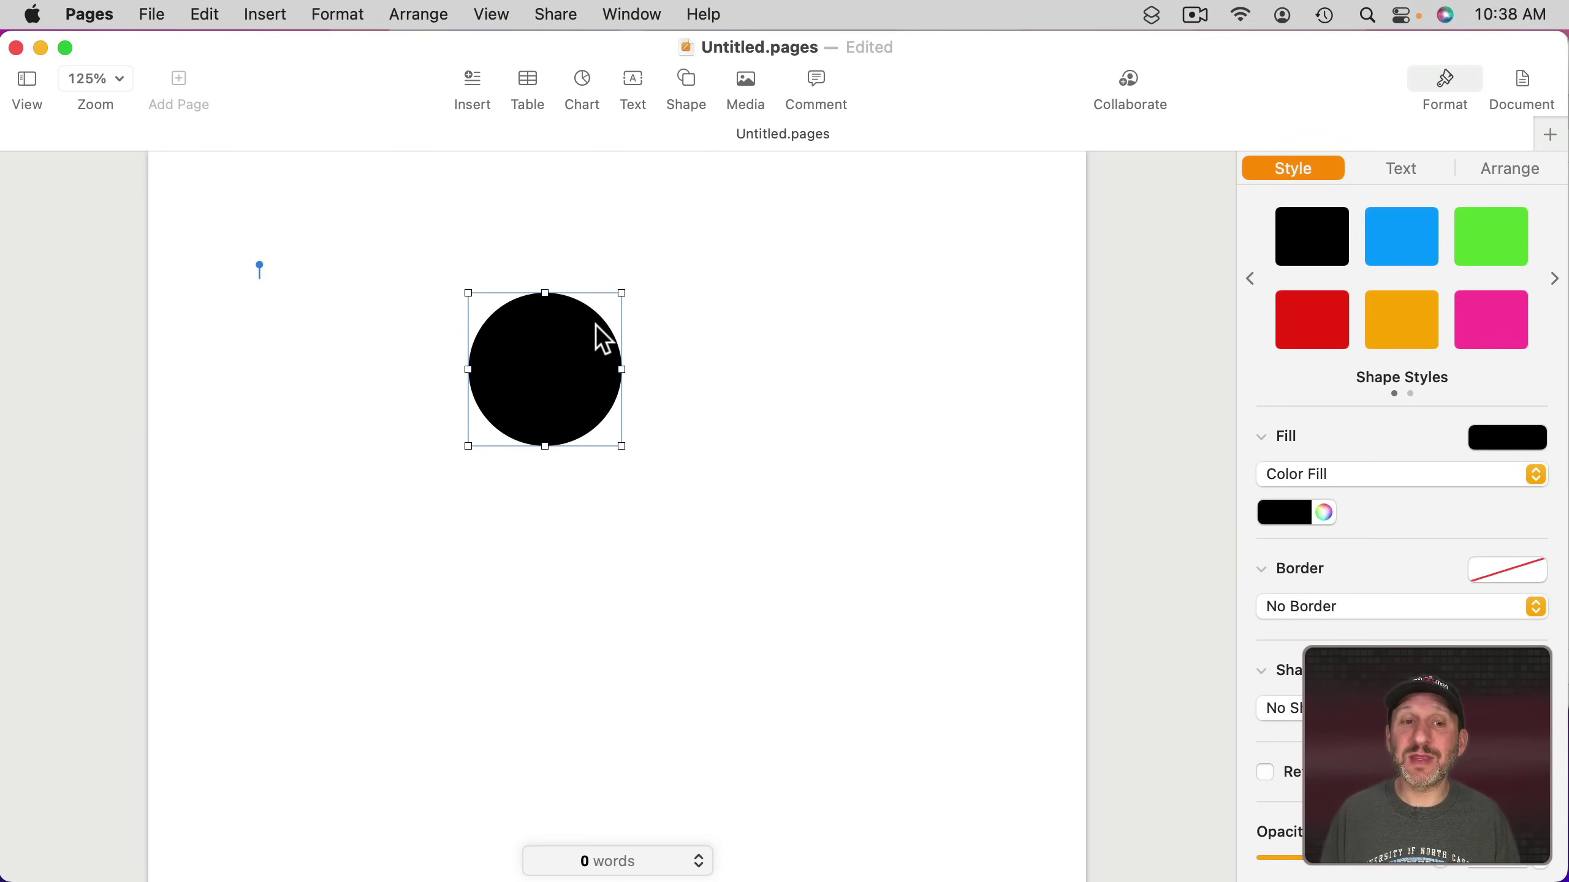
key("shift+Right")
key("shift+Right")
key("shift+Right")
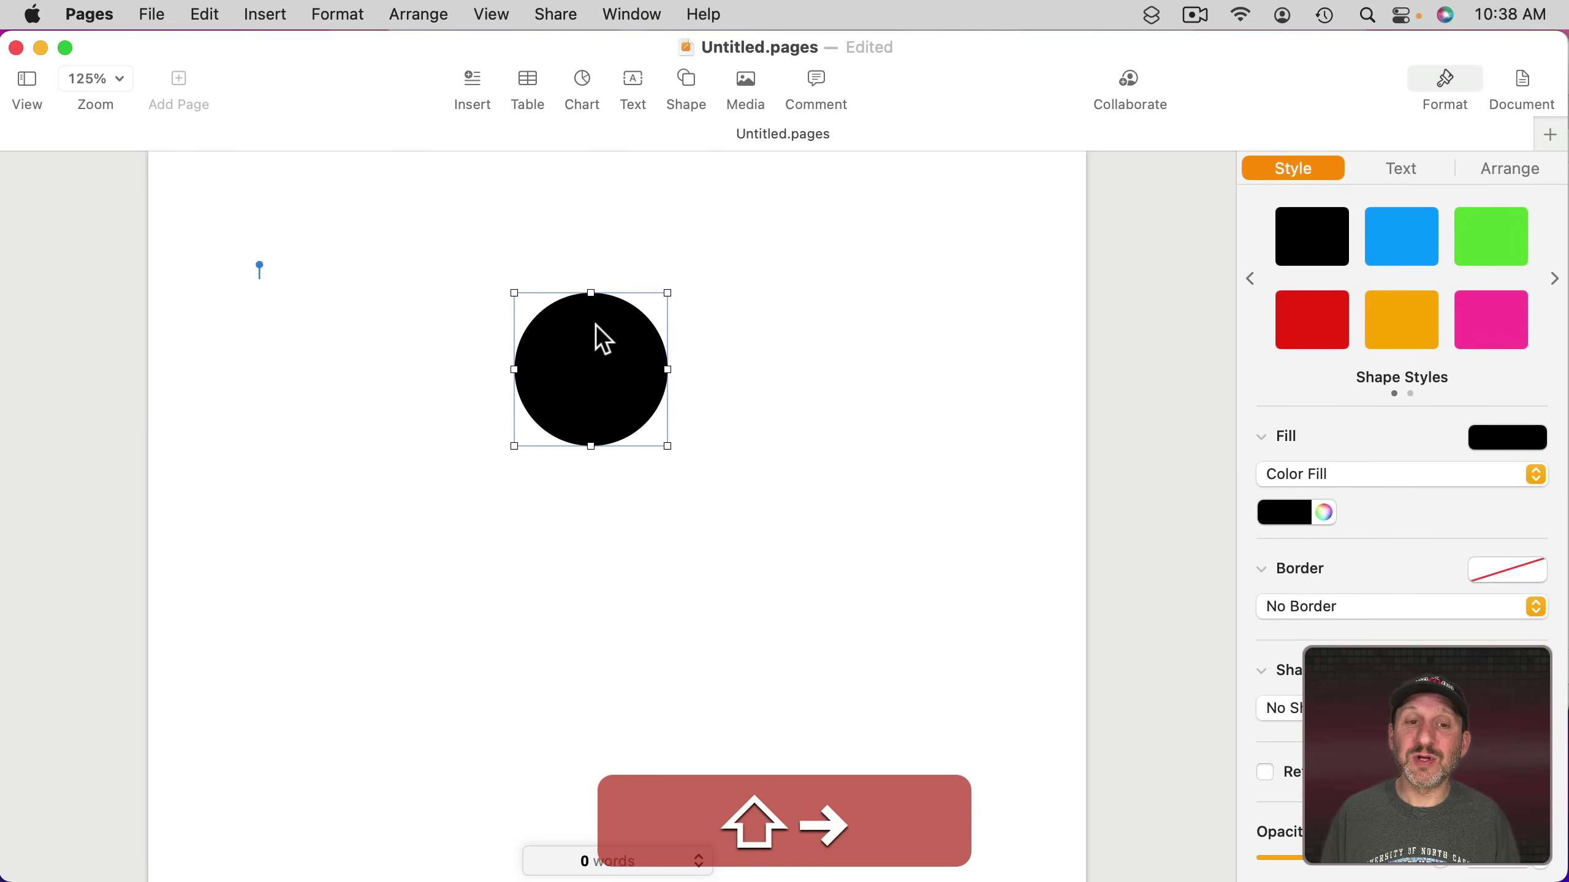
Nudge the circle left in large increments, and back right beyond where it started.
key("shift+Left")
key("shift+Left")
key("shift+Left")
key("shift+Left")
key("shift+Left")
key("shift+Left")
key("shift+Left")
key("shift+Left")
key("shift+Left")
key("shift+Left")
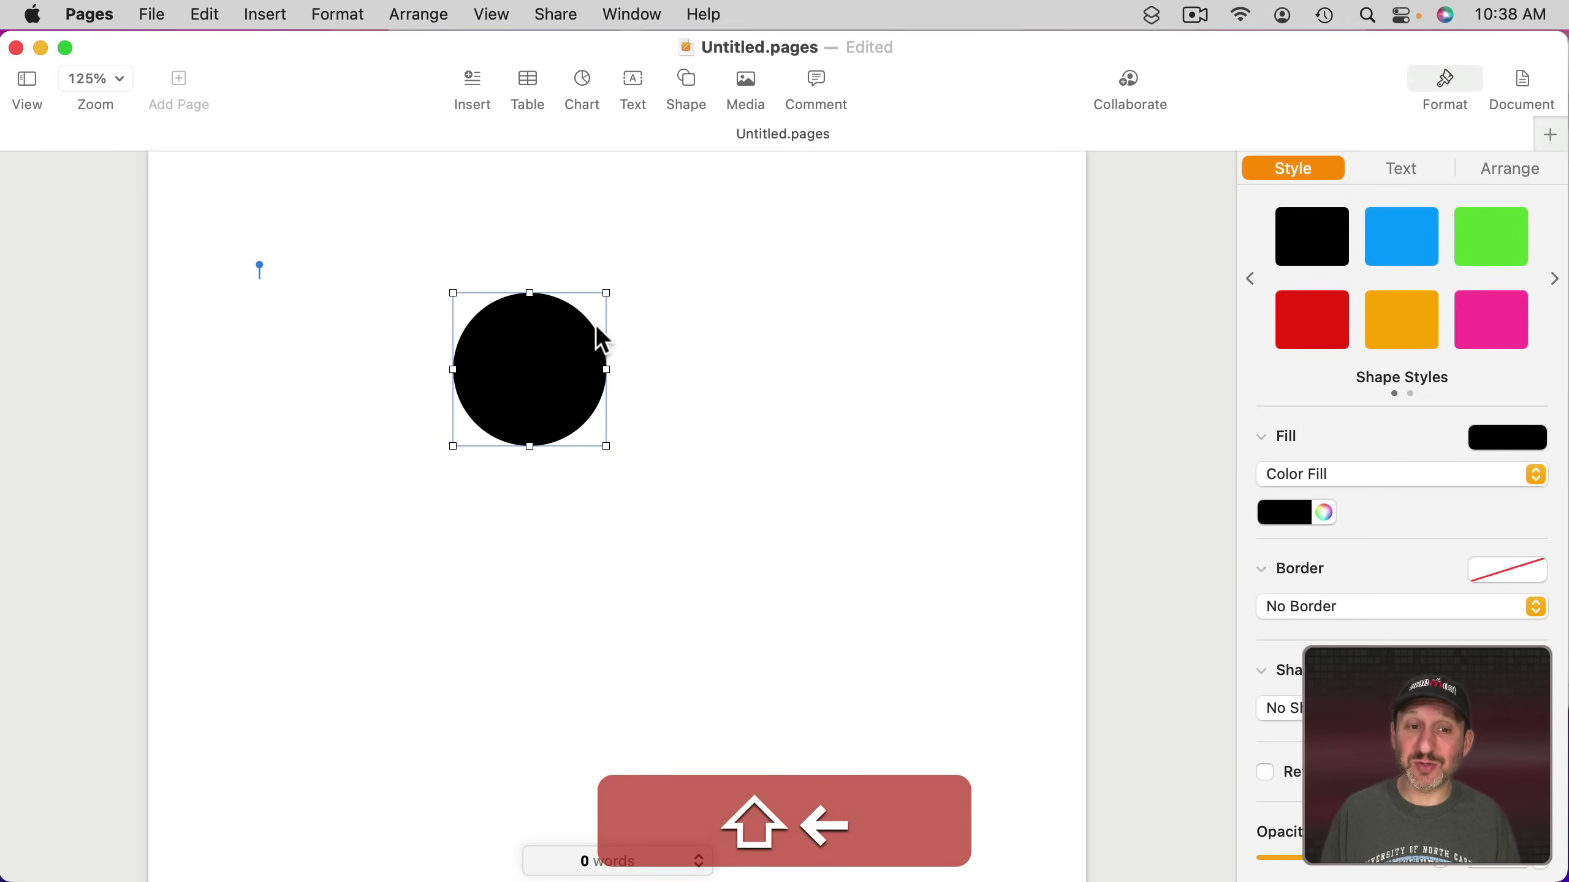
key("shift+Left")
key("shift+Right")
key("shift+Right")
key("shift+Right")
key("shift+Right")
key("shift+Right")
key("shift+Right")
key("shift+Right")
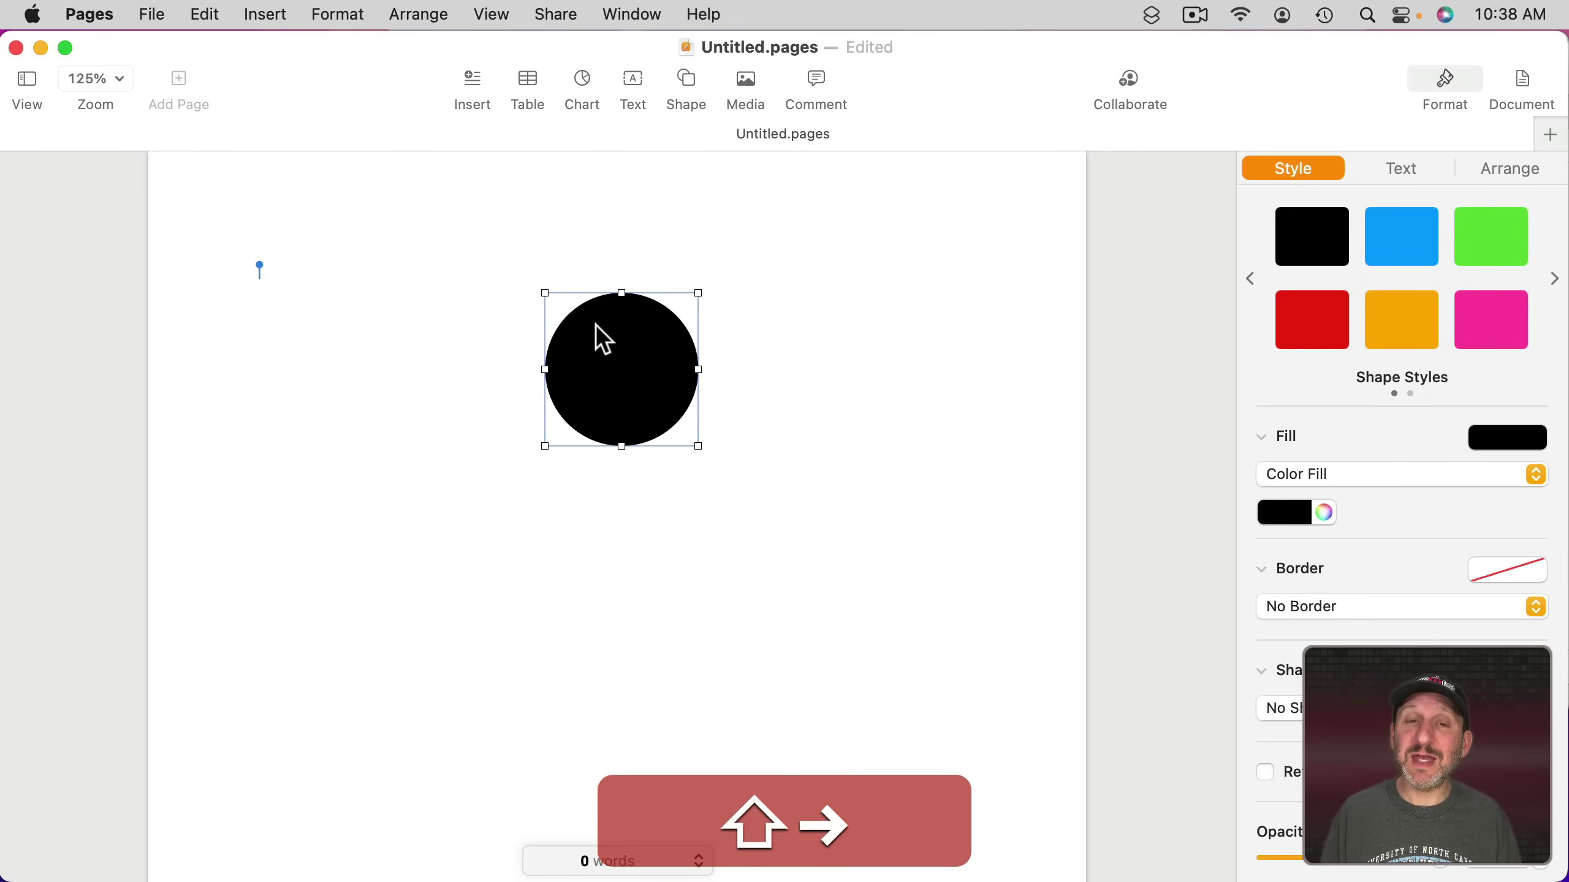
key("shift+Right")
key("shift+Right")
key("shift+Right")
Nudge the circle down by five large increments and further right by six large increments.
key("shift+Down")
key("shift+Down")
key("shift+Down")
key("shift+Down")
key("shift+Down")
key("shift+Right")
key("shift+Right")
key("shift+Right")
key("shift+Right")
key("shift+Right")
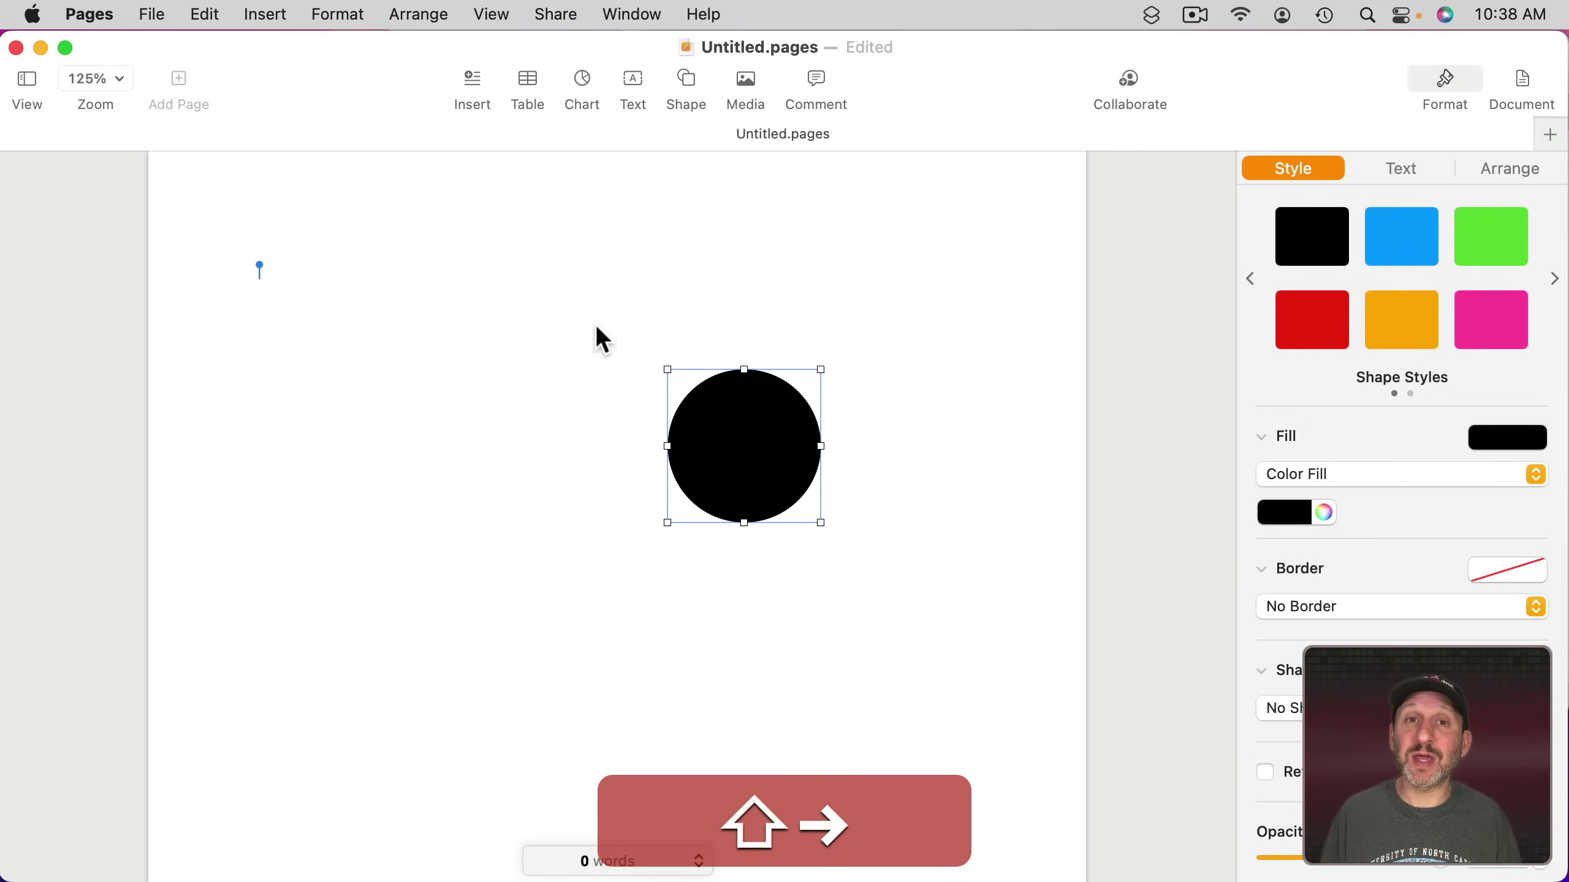
key("shift+Right")
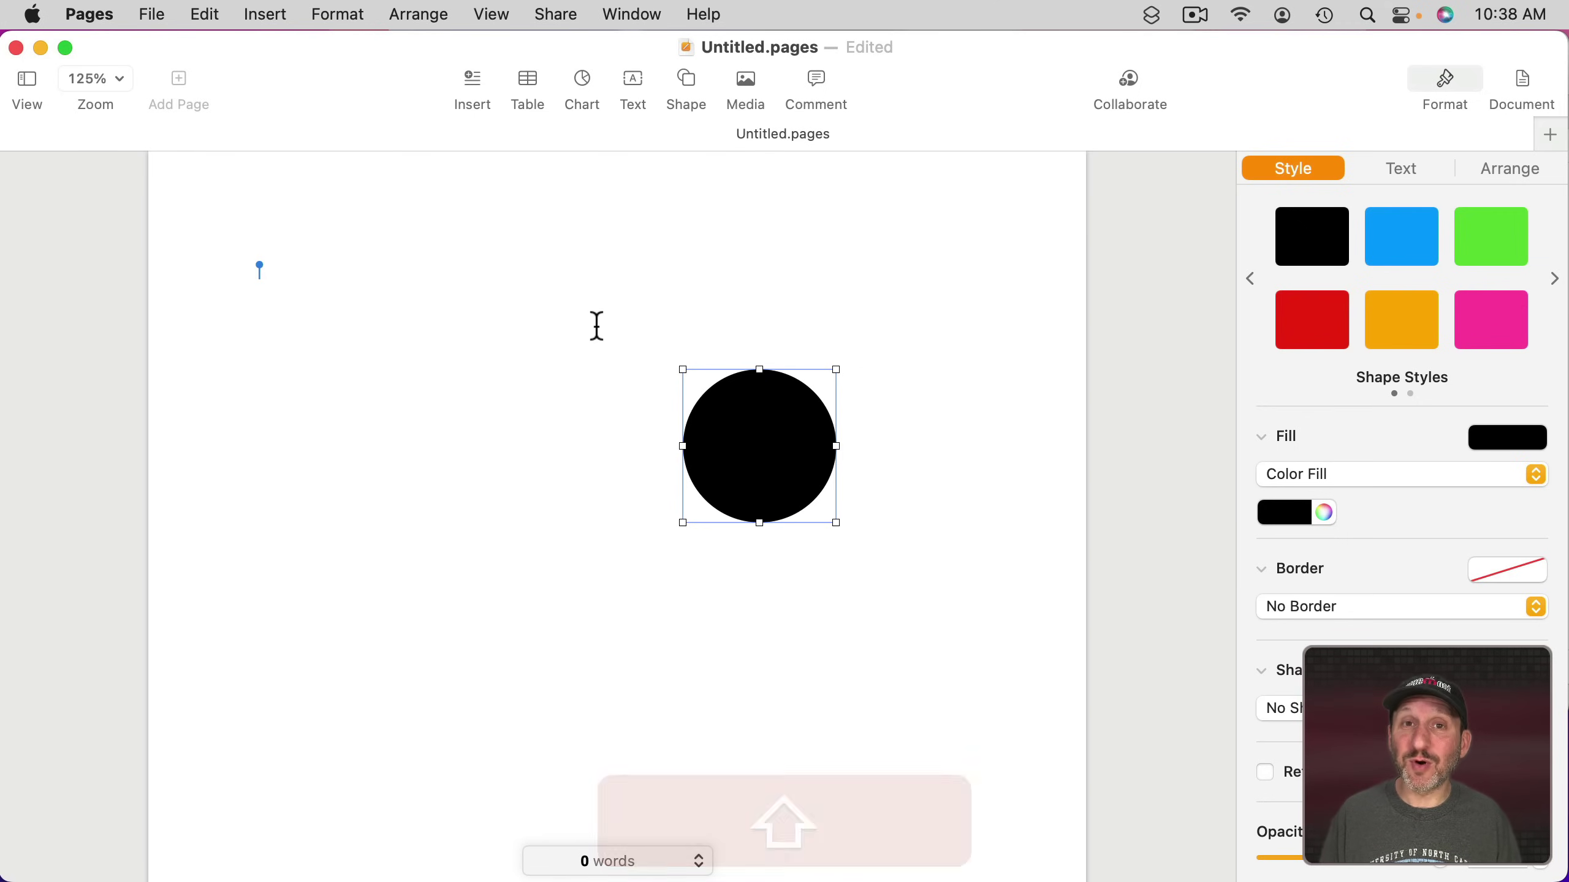